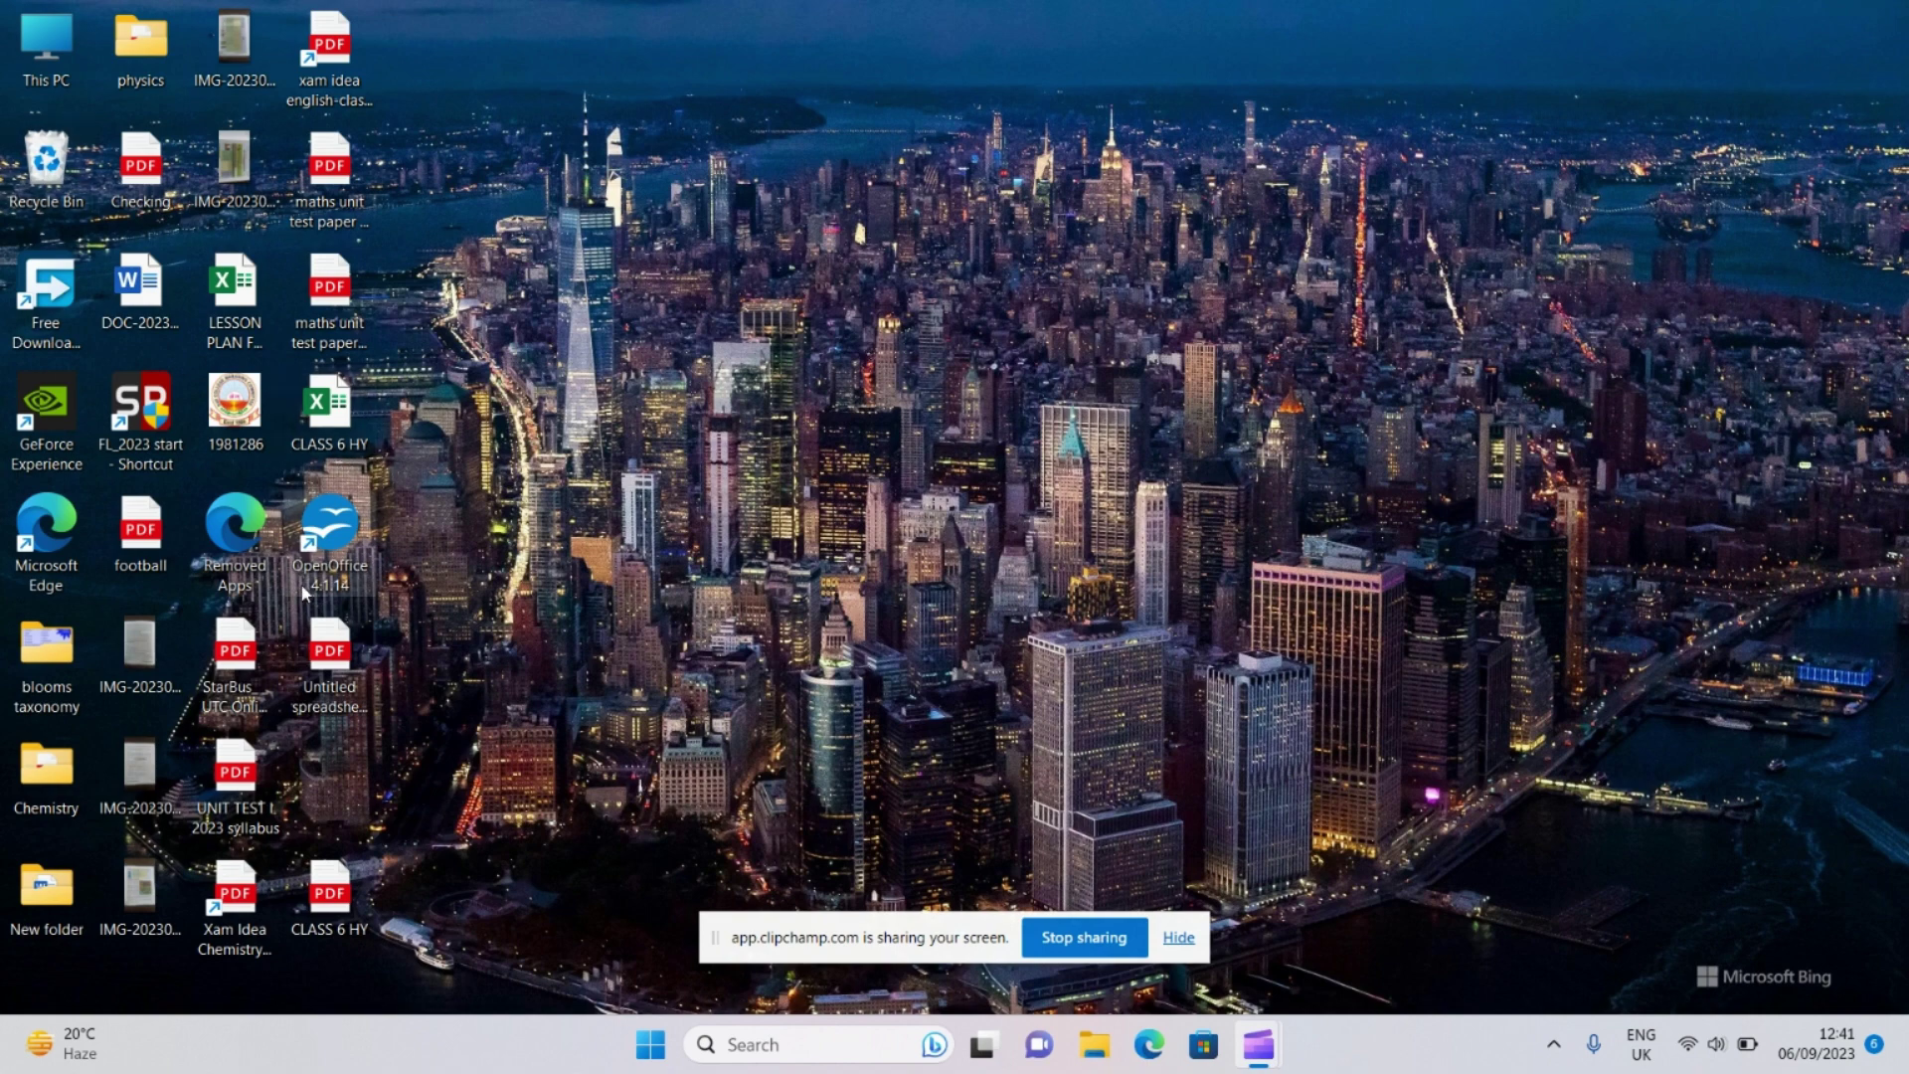
- Launch Apache OpenOffice 4.1.14 from its desktop shortcut to reach the Start Center
double_click(330, 525)
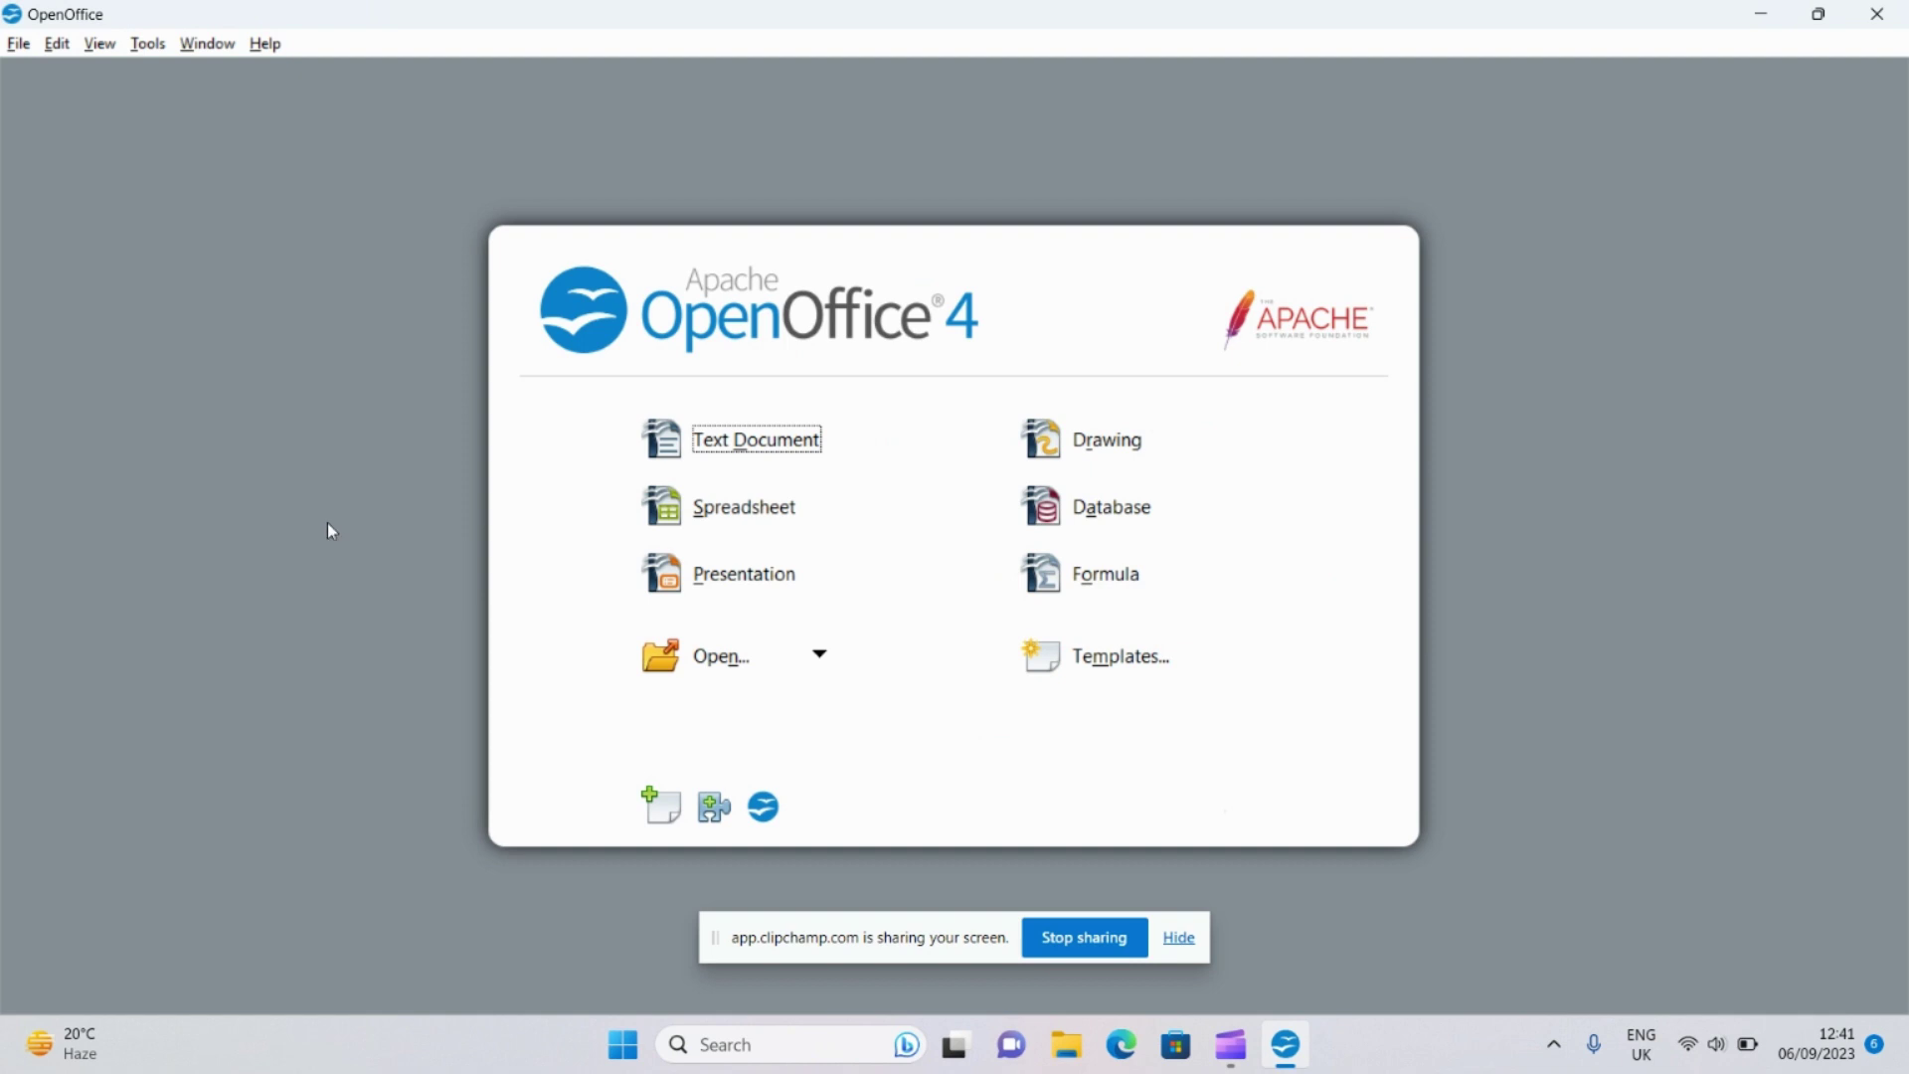
- Start a new text document with bold, centred, 20-point Times New Roman text
left_click(670, 453)
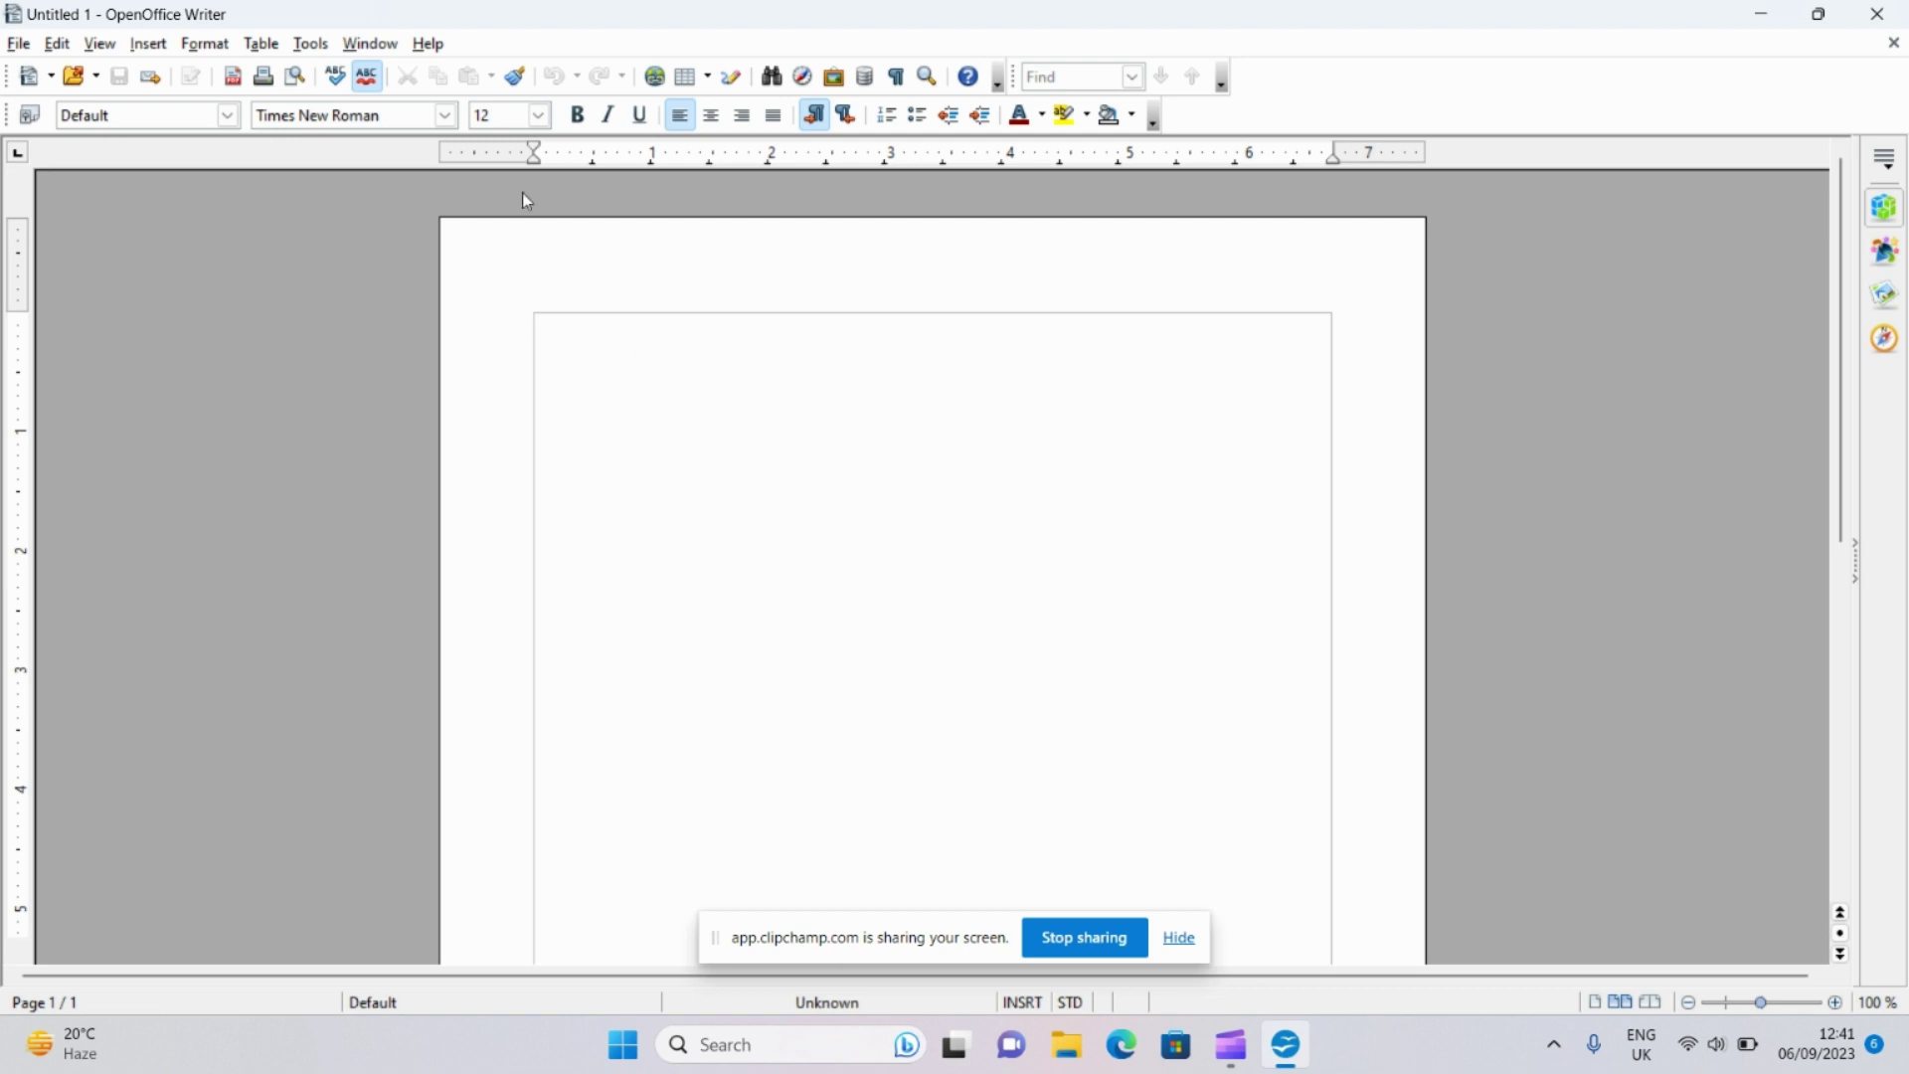
left_click(445, 116)
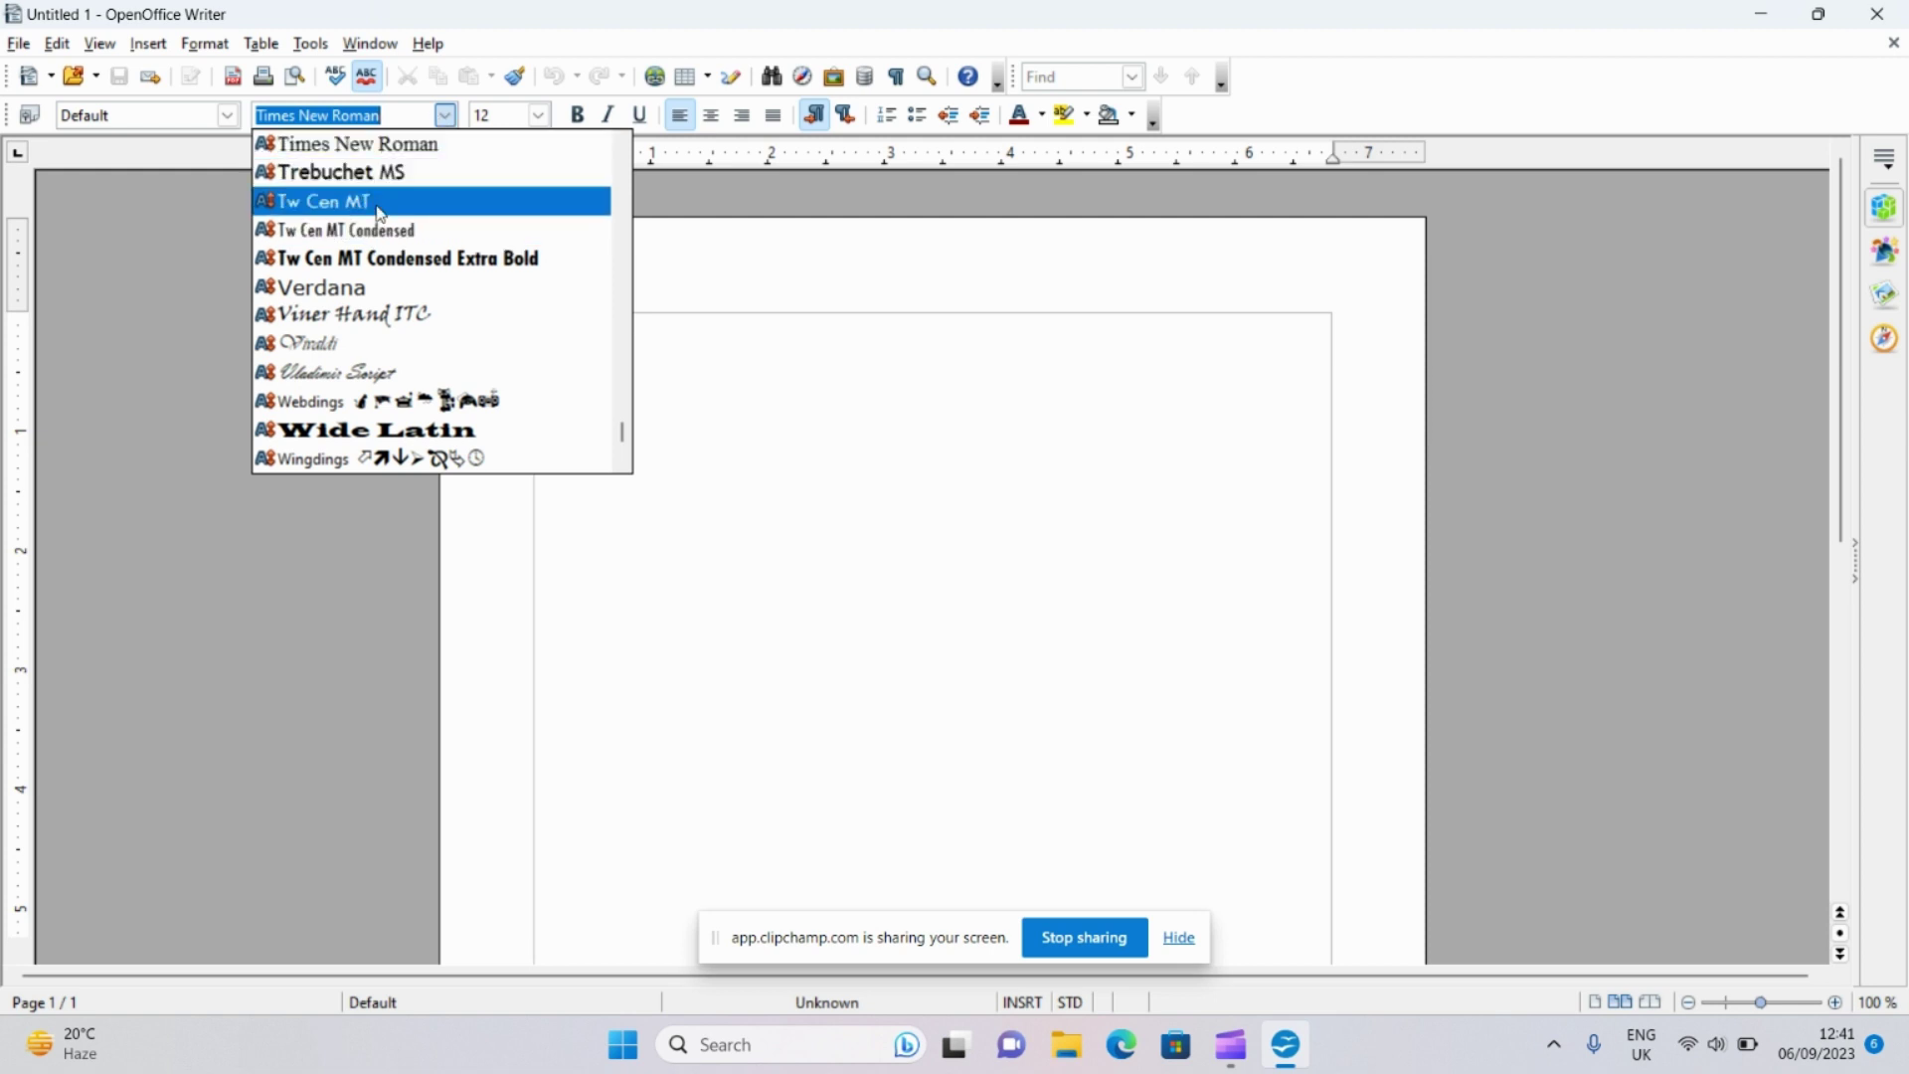
left_click(395, 148)
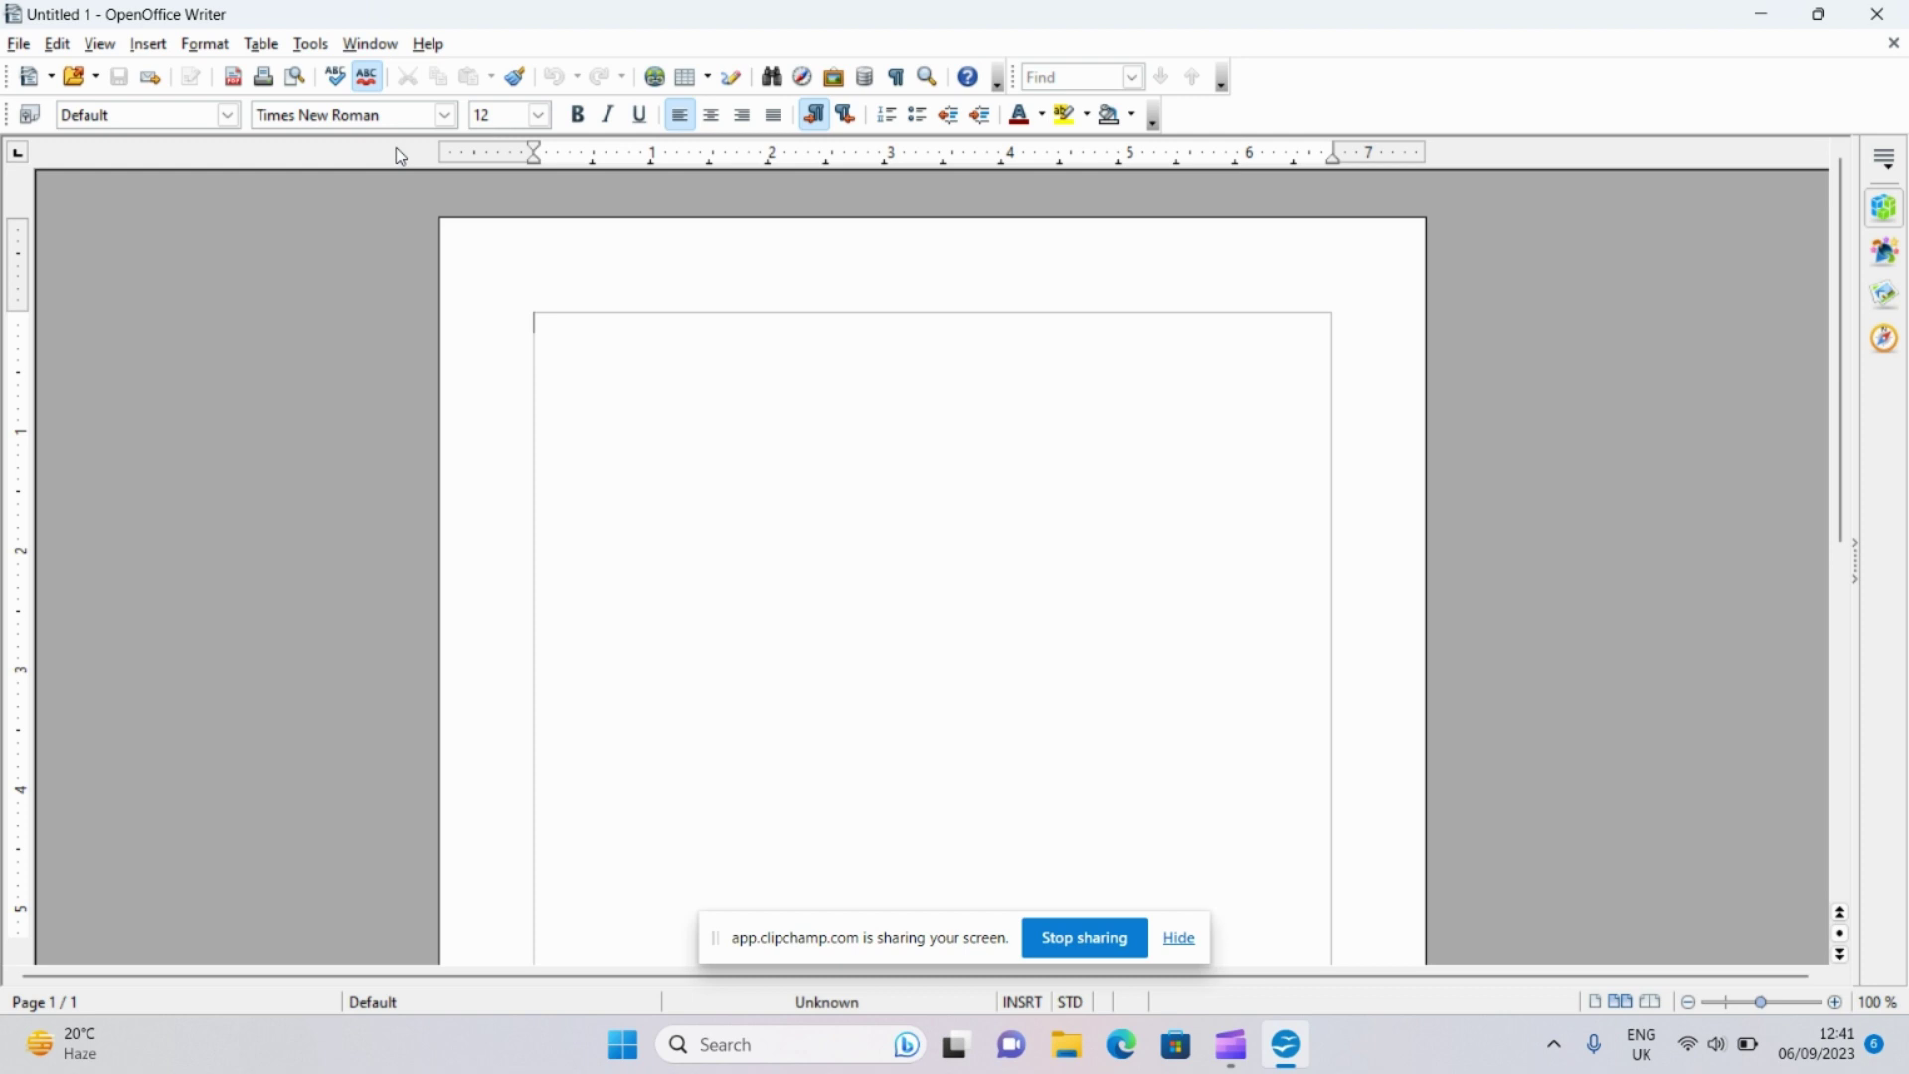
left_click(535, 116)
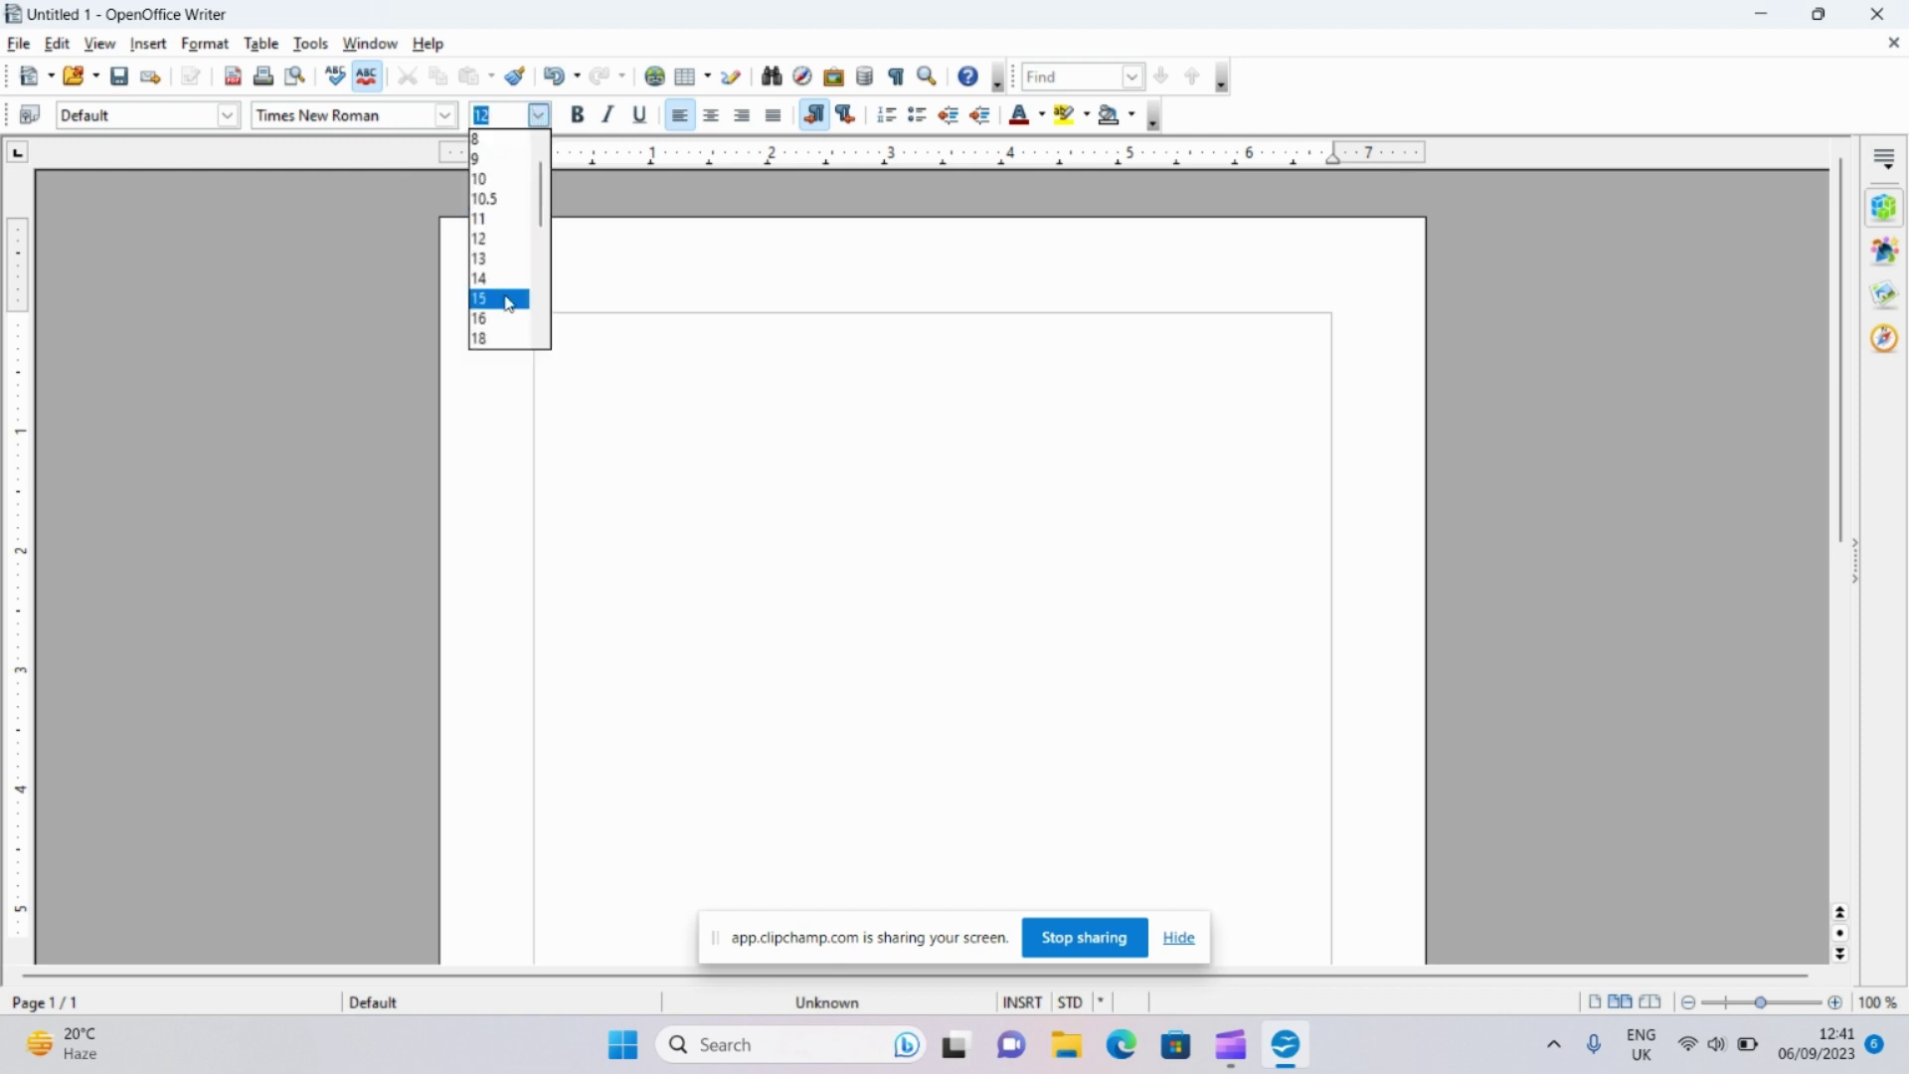
scroll(504, 314, "down", 2)
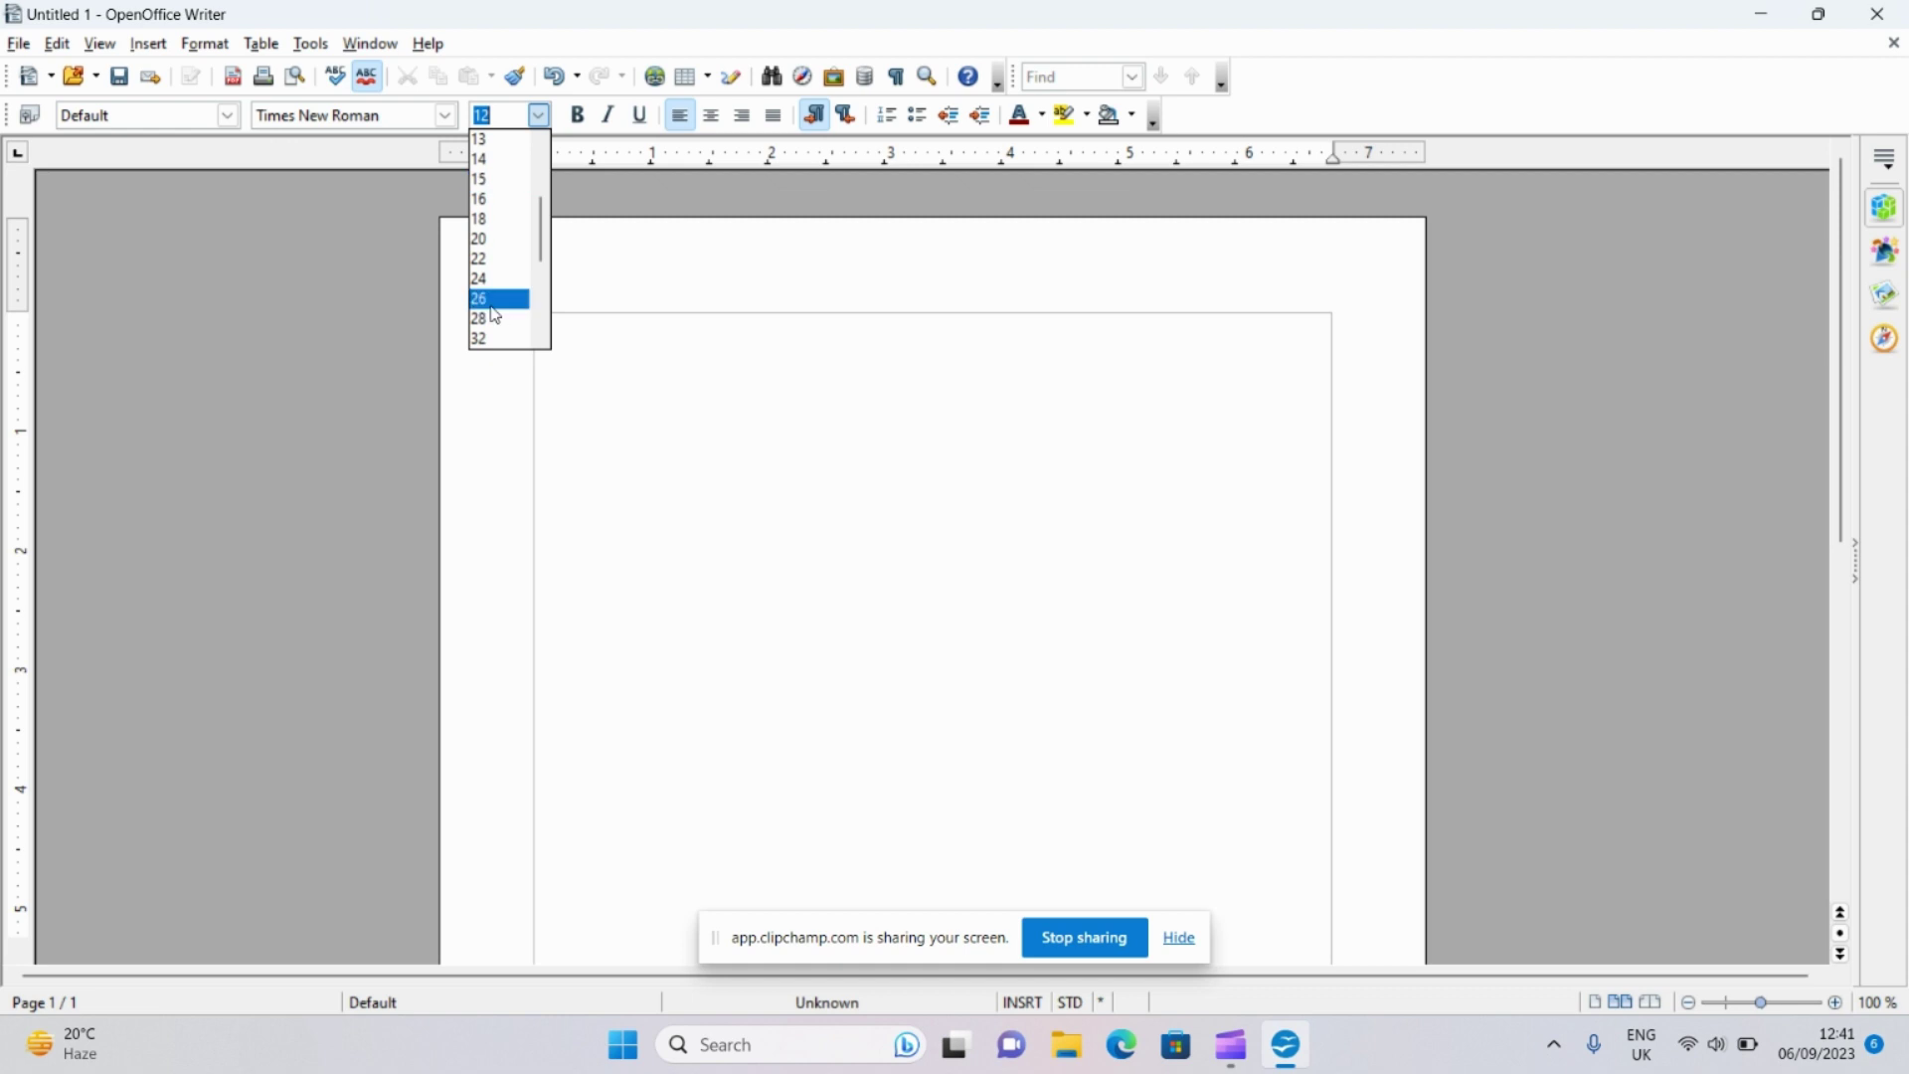
left_click(477, 243)
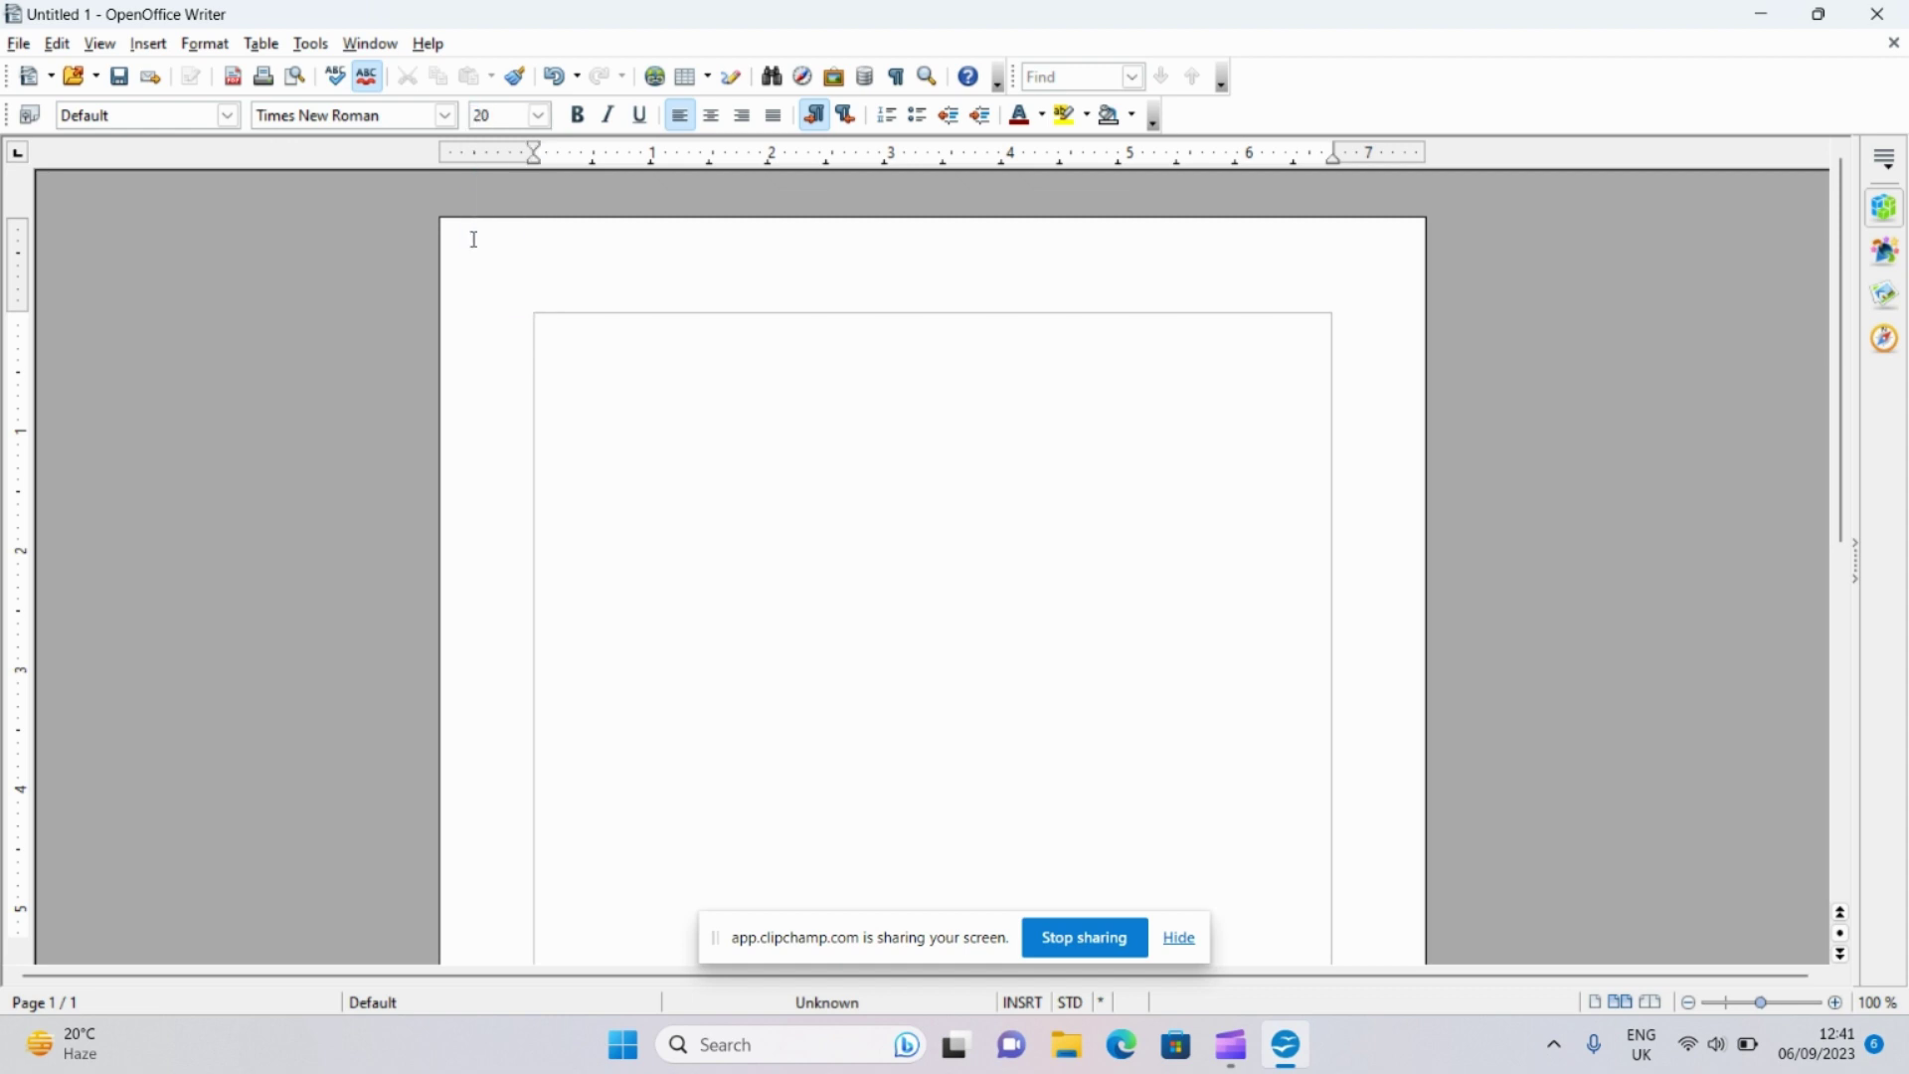
left_click(579, 119)
left_click(715, 123)
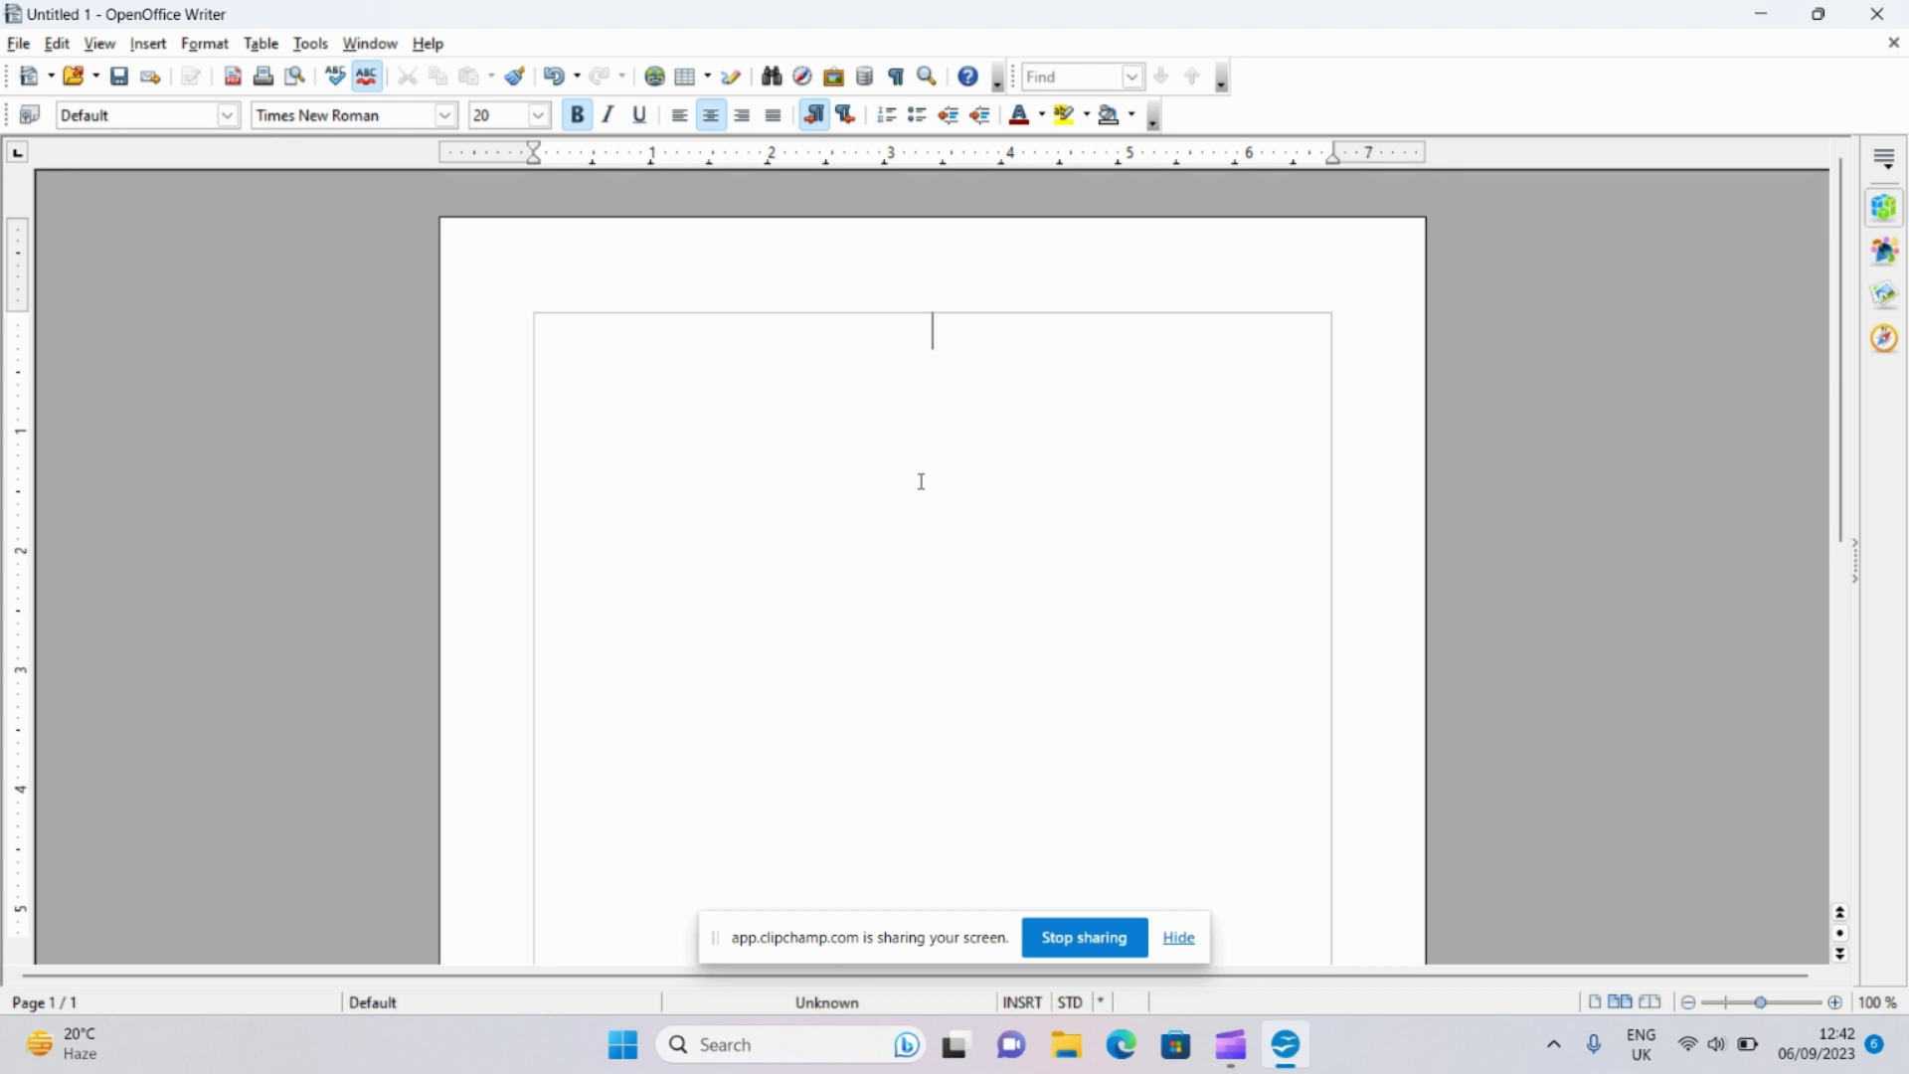
type("DE")
type("SKTO")
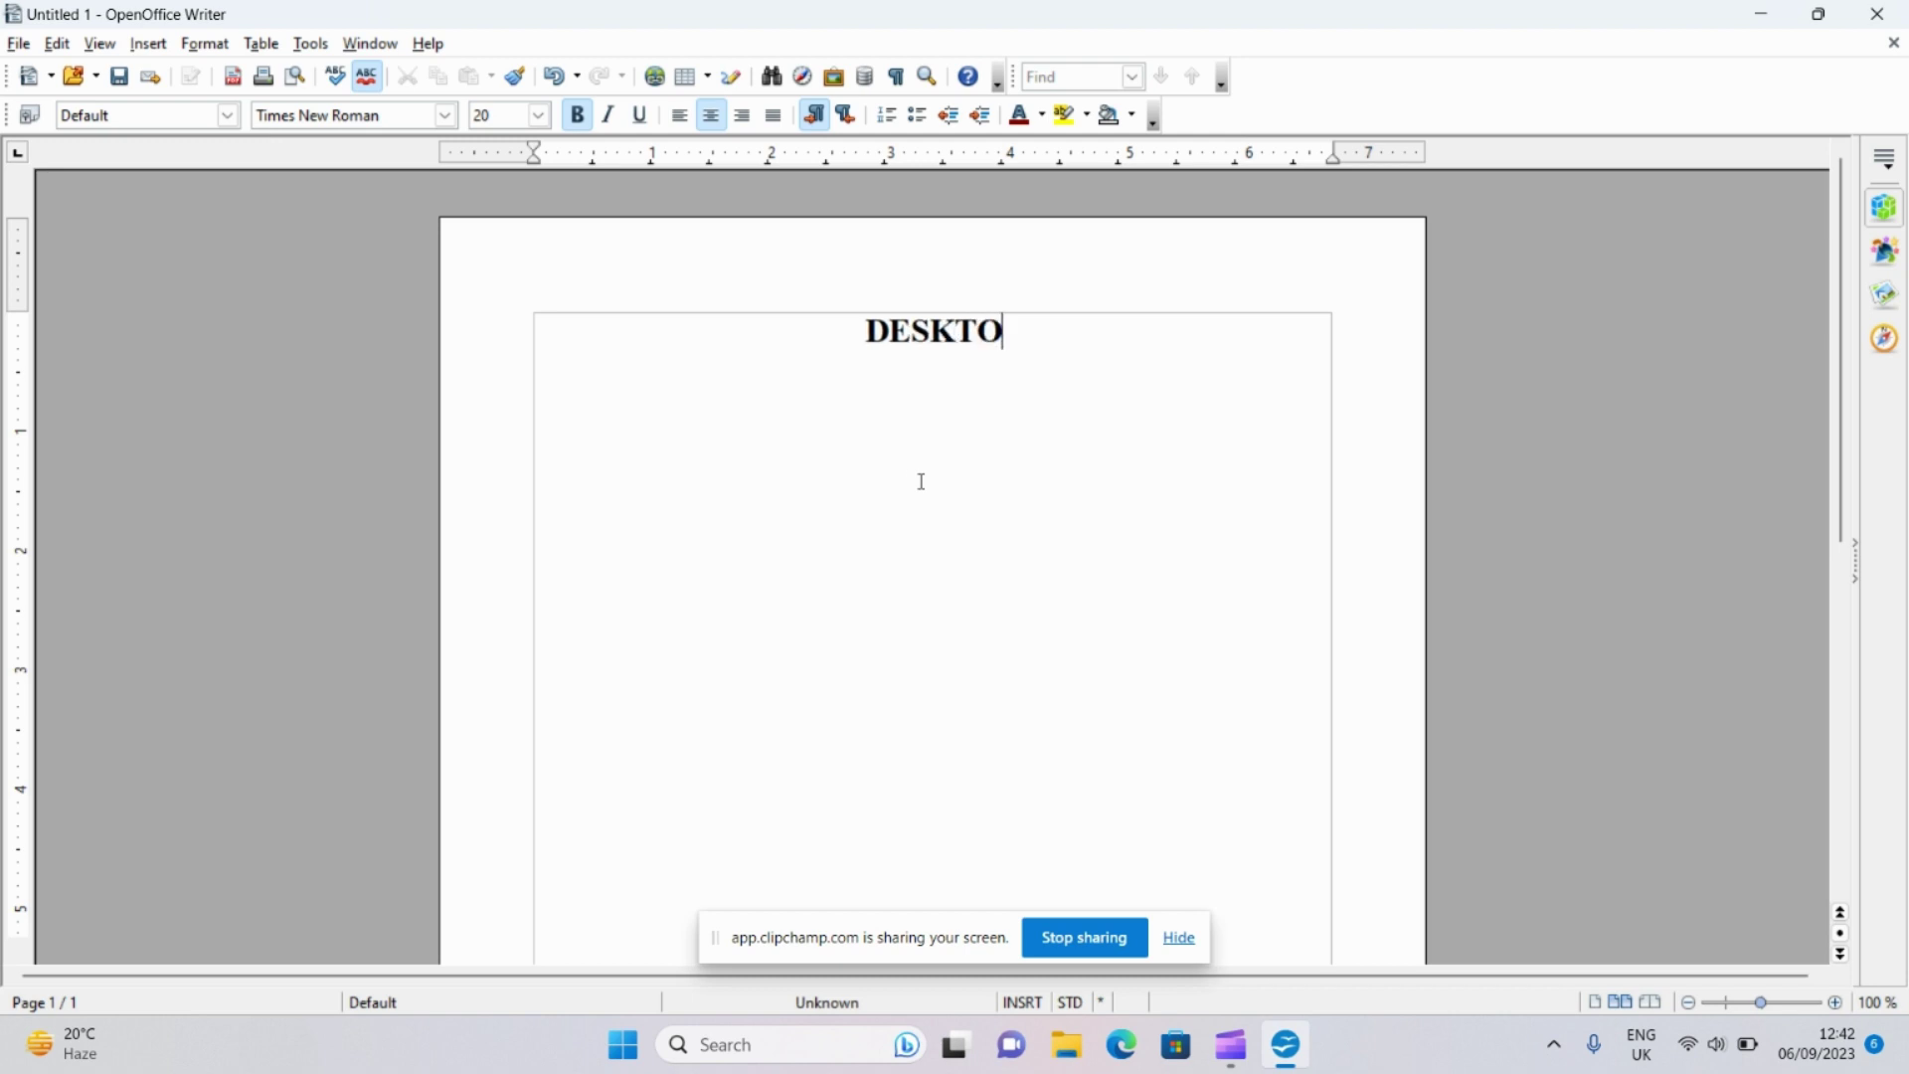
type("P")
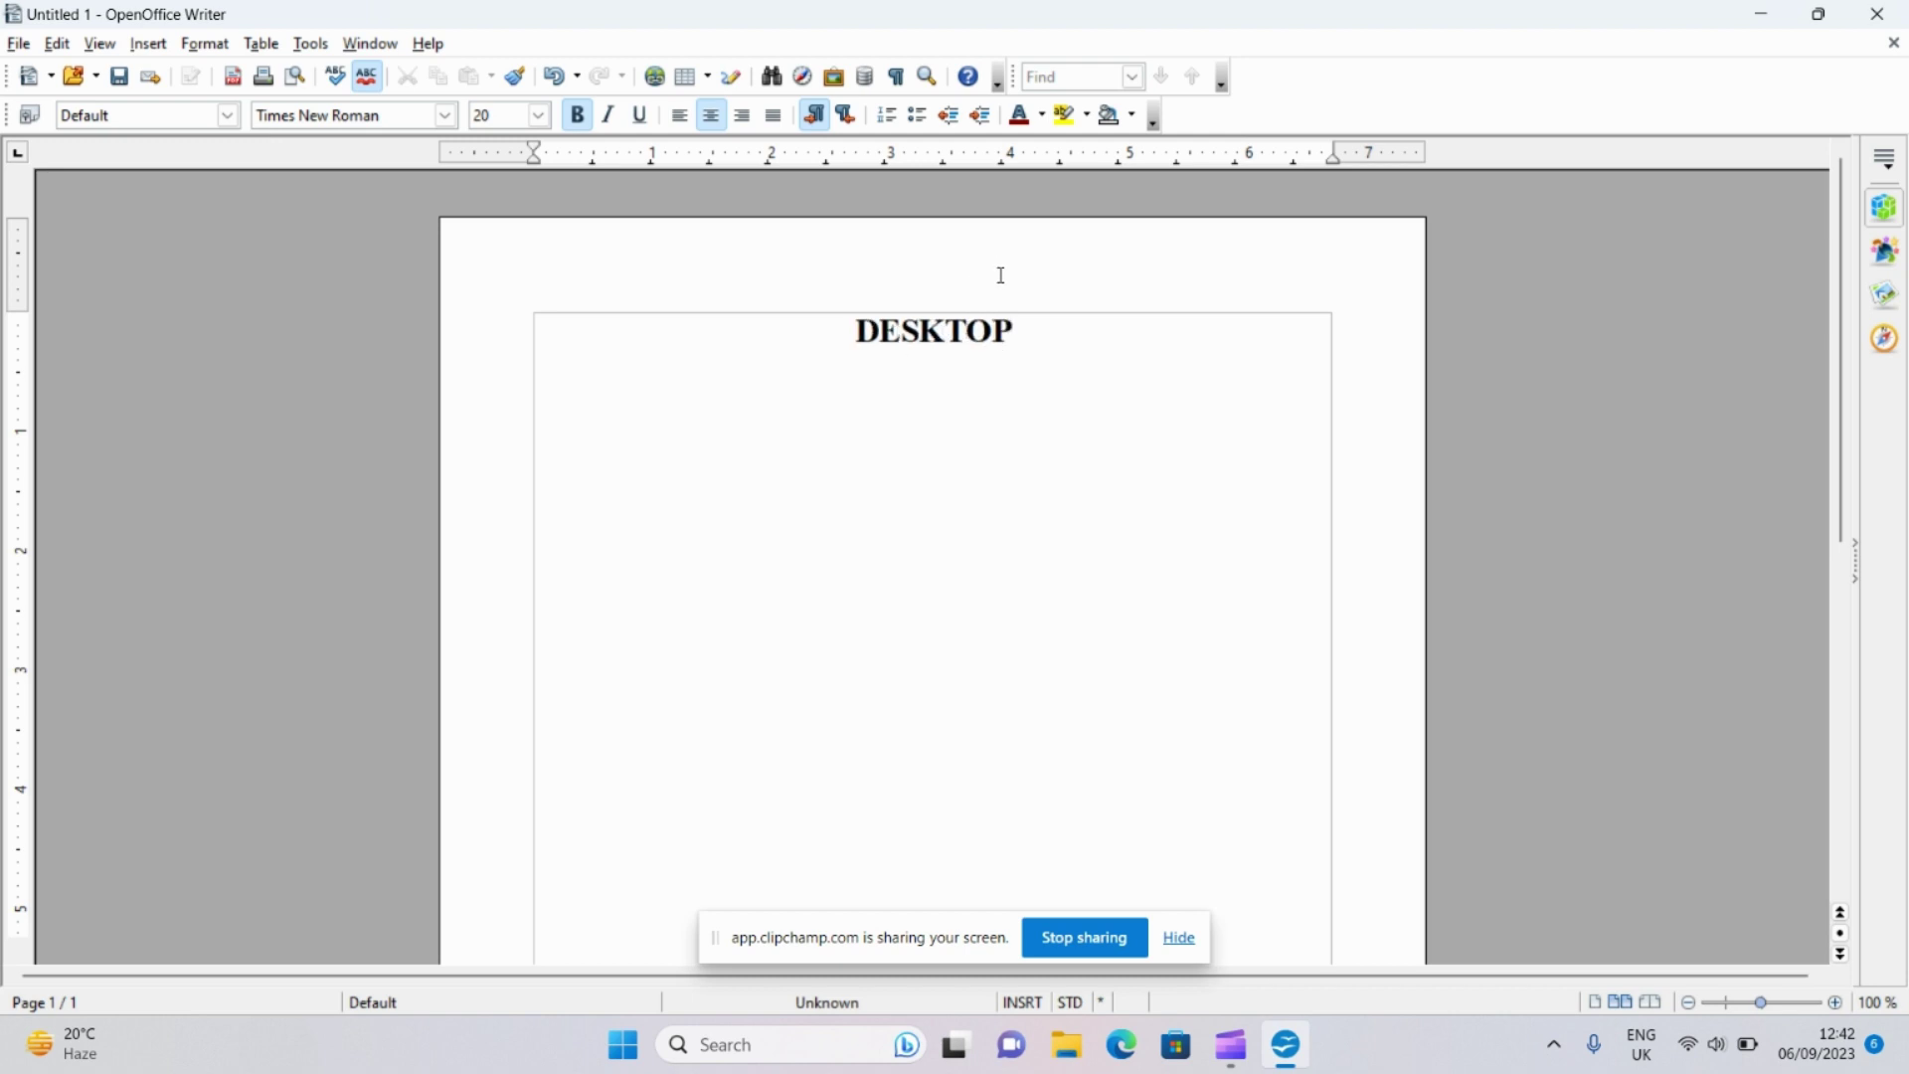
- Select the heading word 'DESKTOP' and colour it Blue 2
left_click_drag(1028, 341, 994, 342)
left_click(890, 353)
double_click(841, 337)
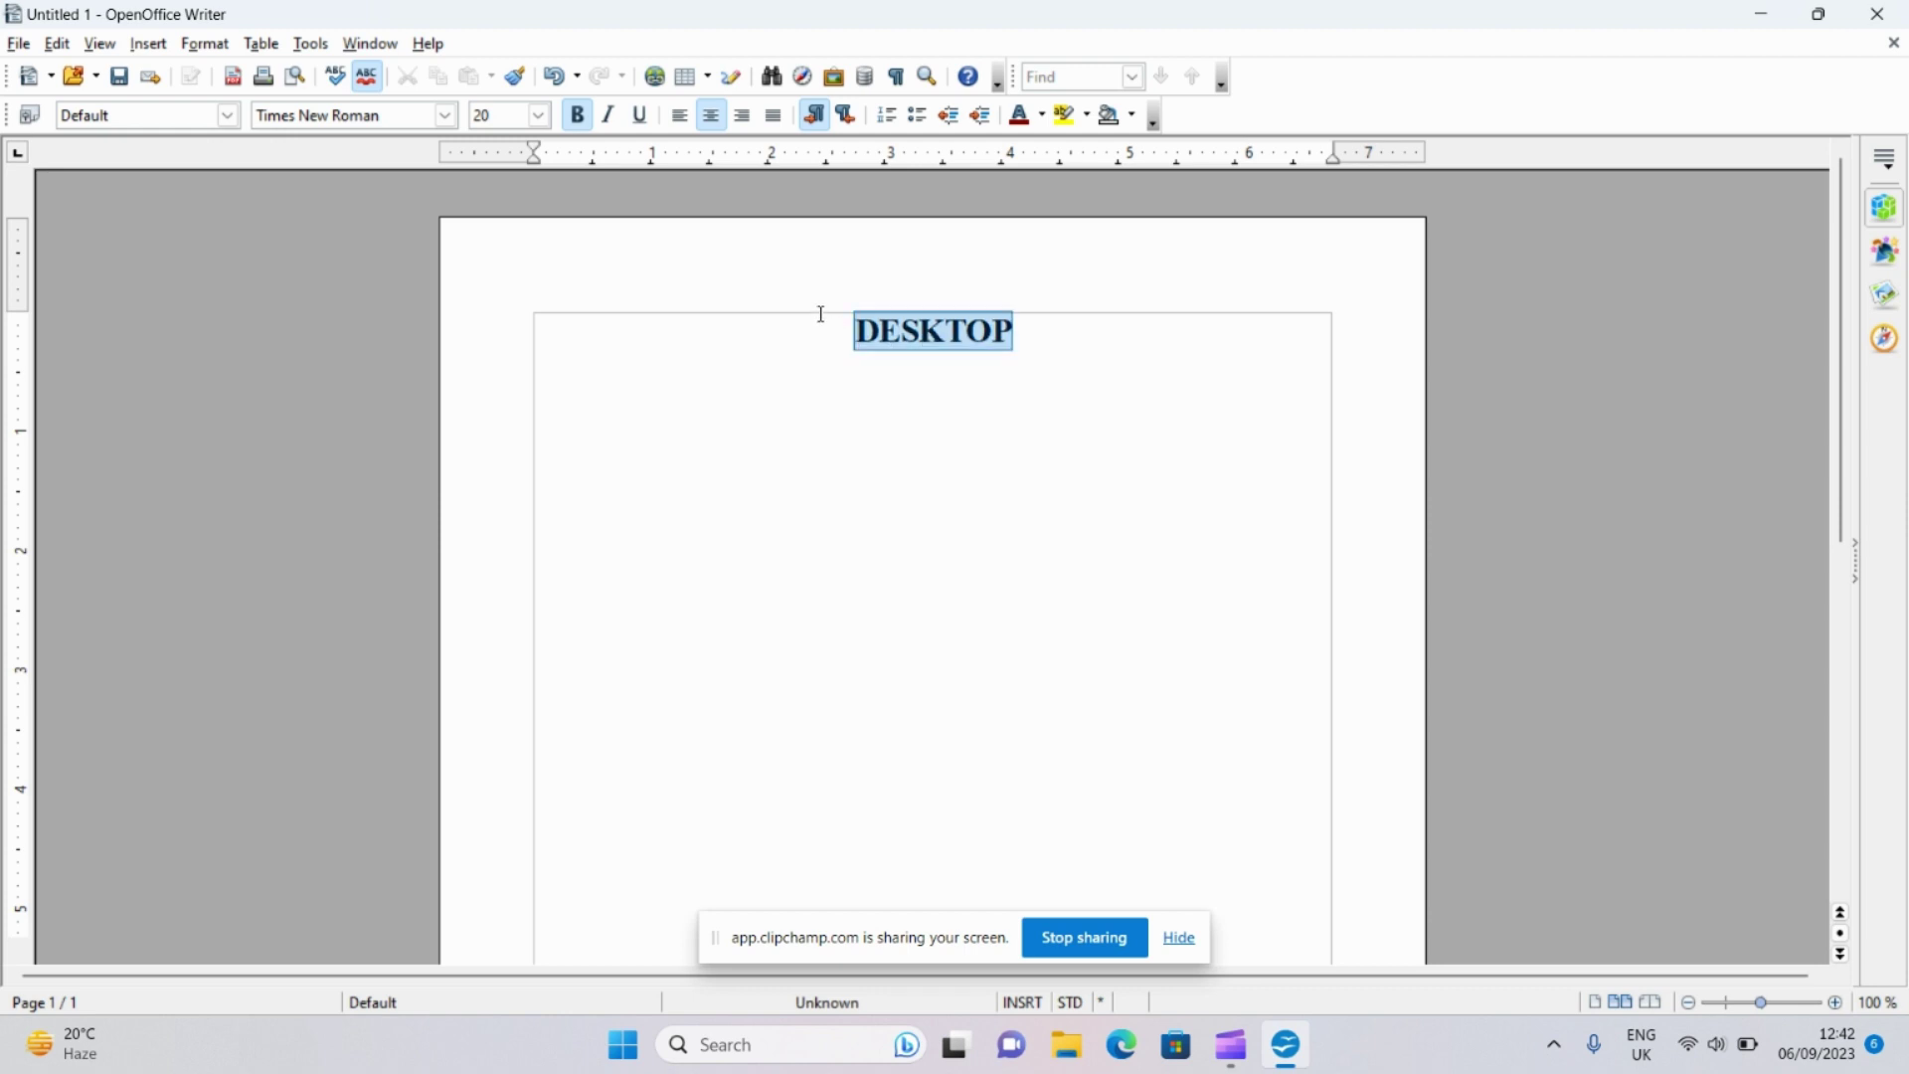
left_click(1042, 115)
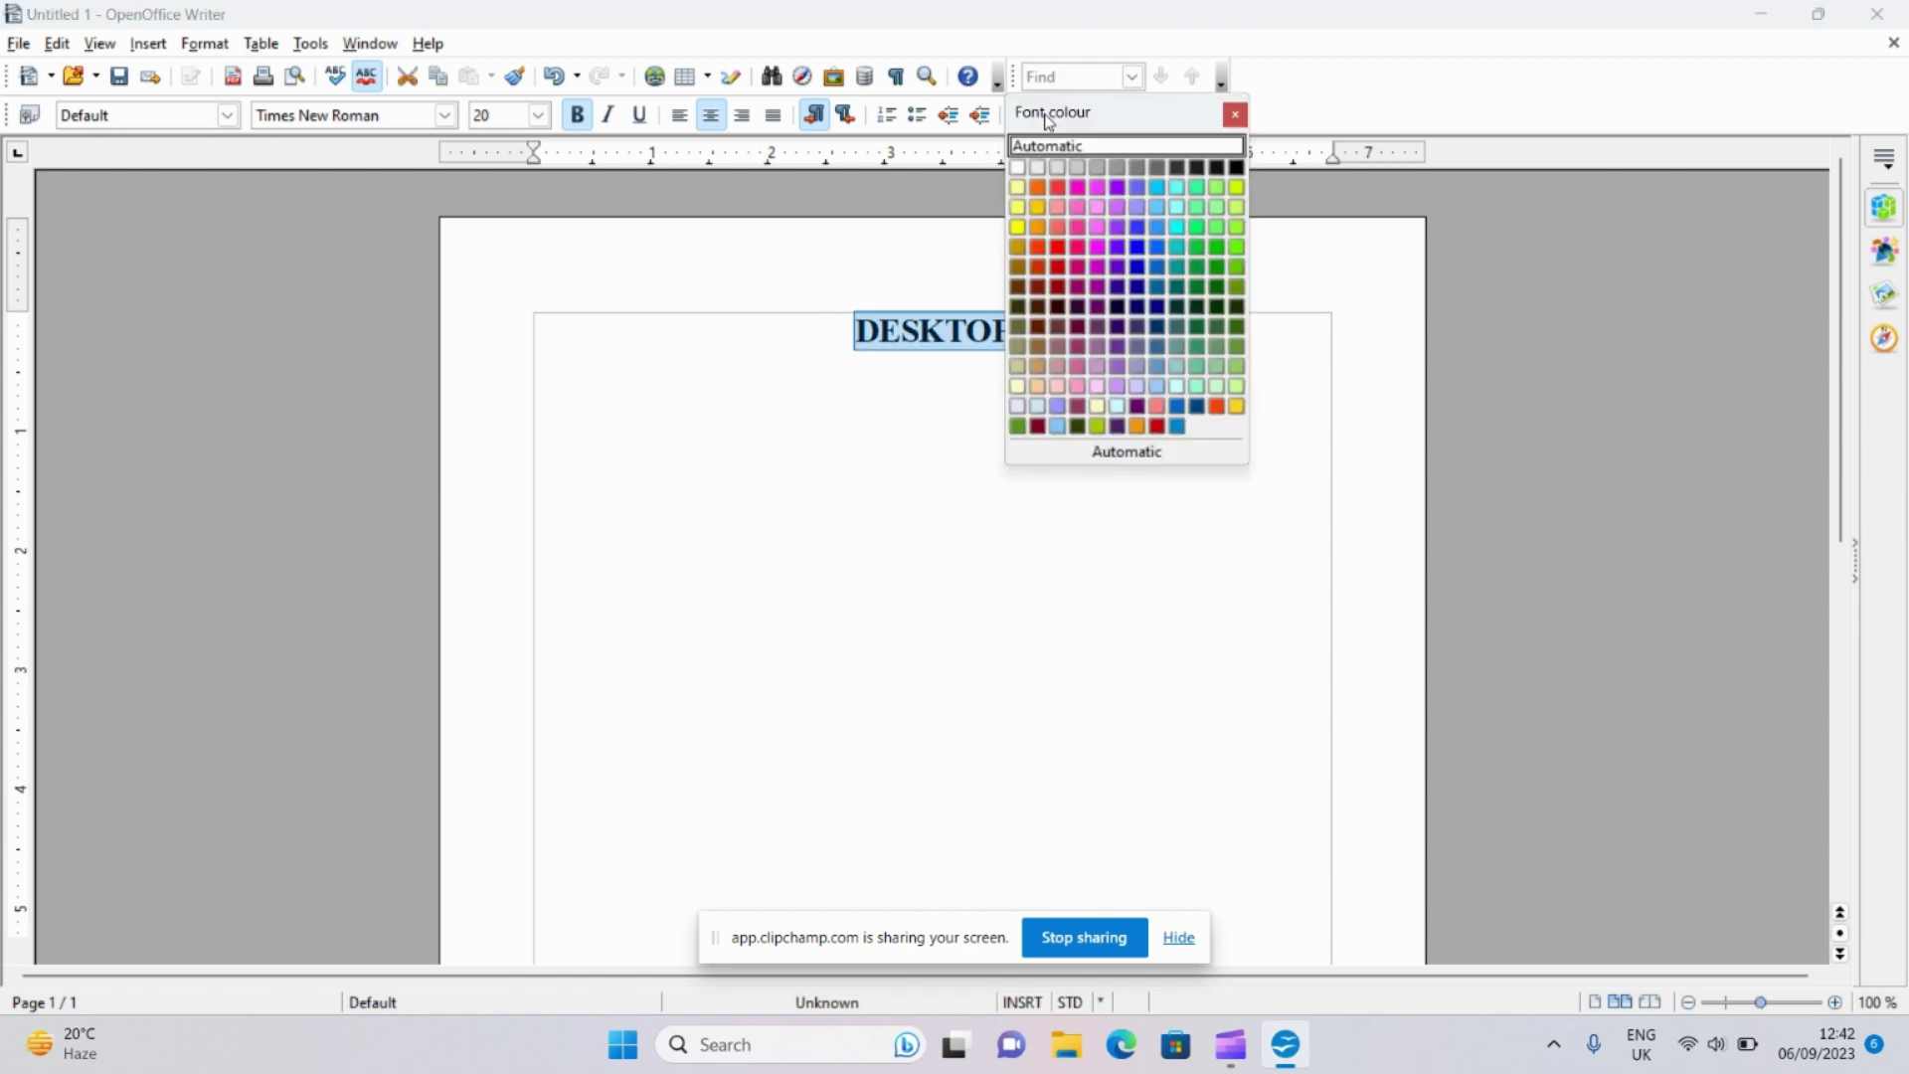
left_click(1139, 228)
left_click(1044, 349)
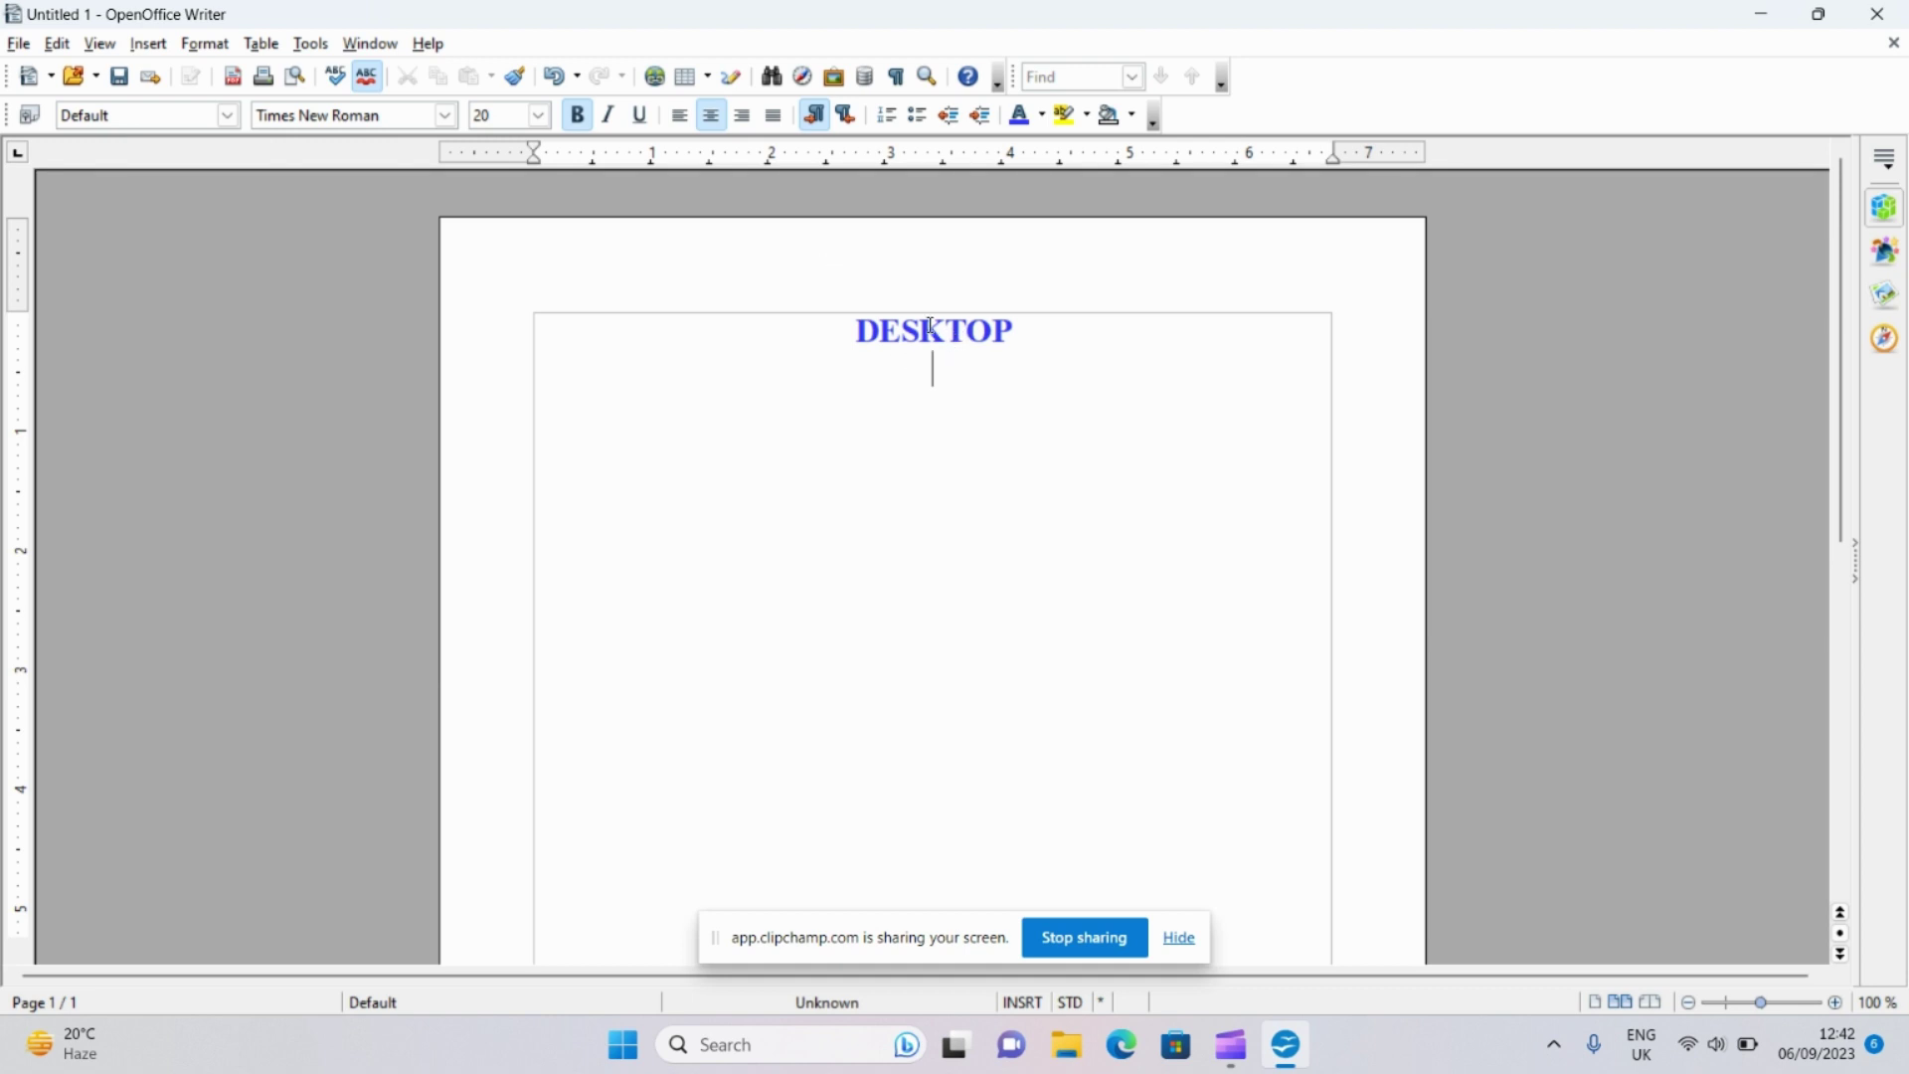
- Left-align the line below the heading and set it to 18-point Arial
left_click(680, 116)
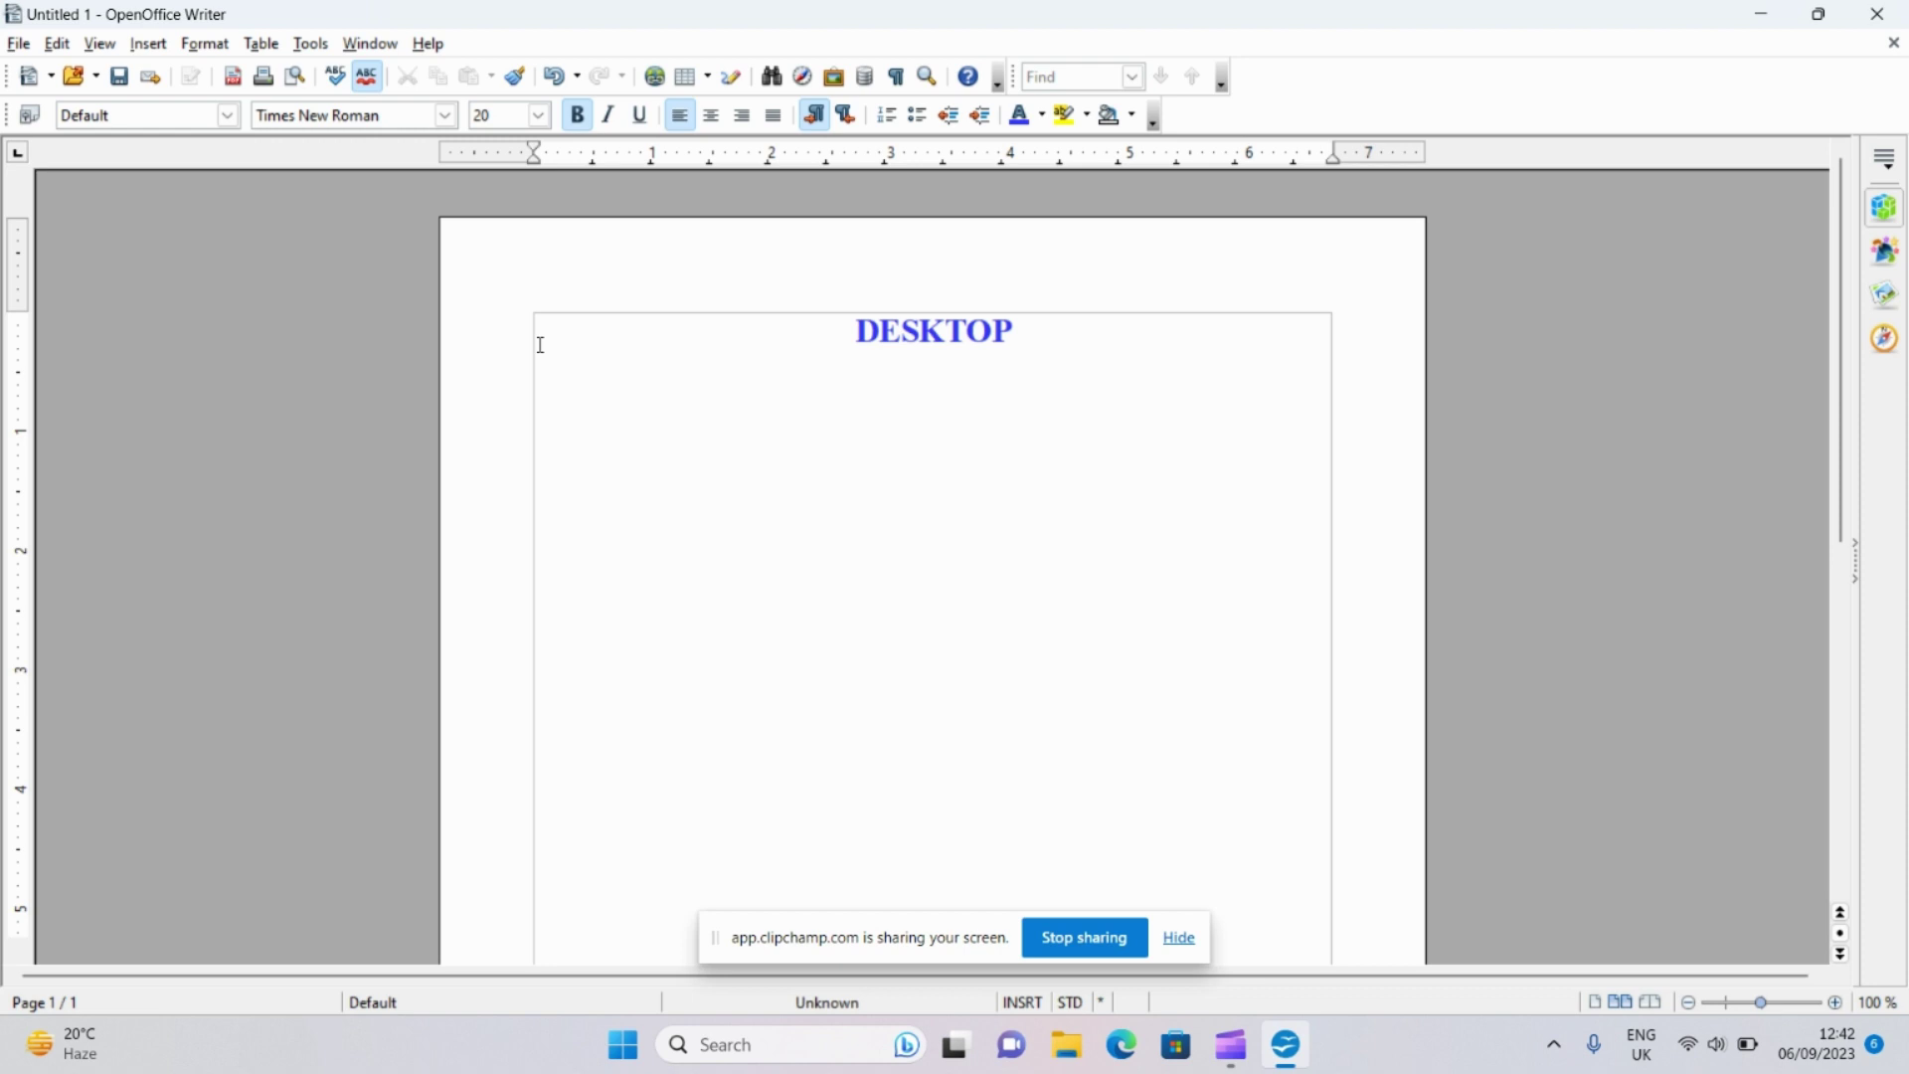
left_click(442, 117)
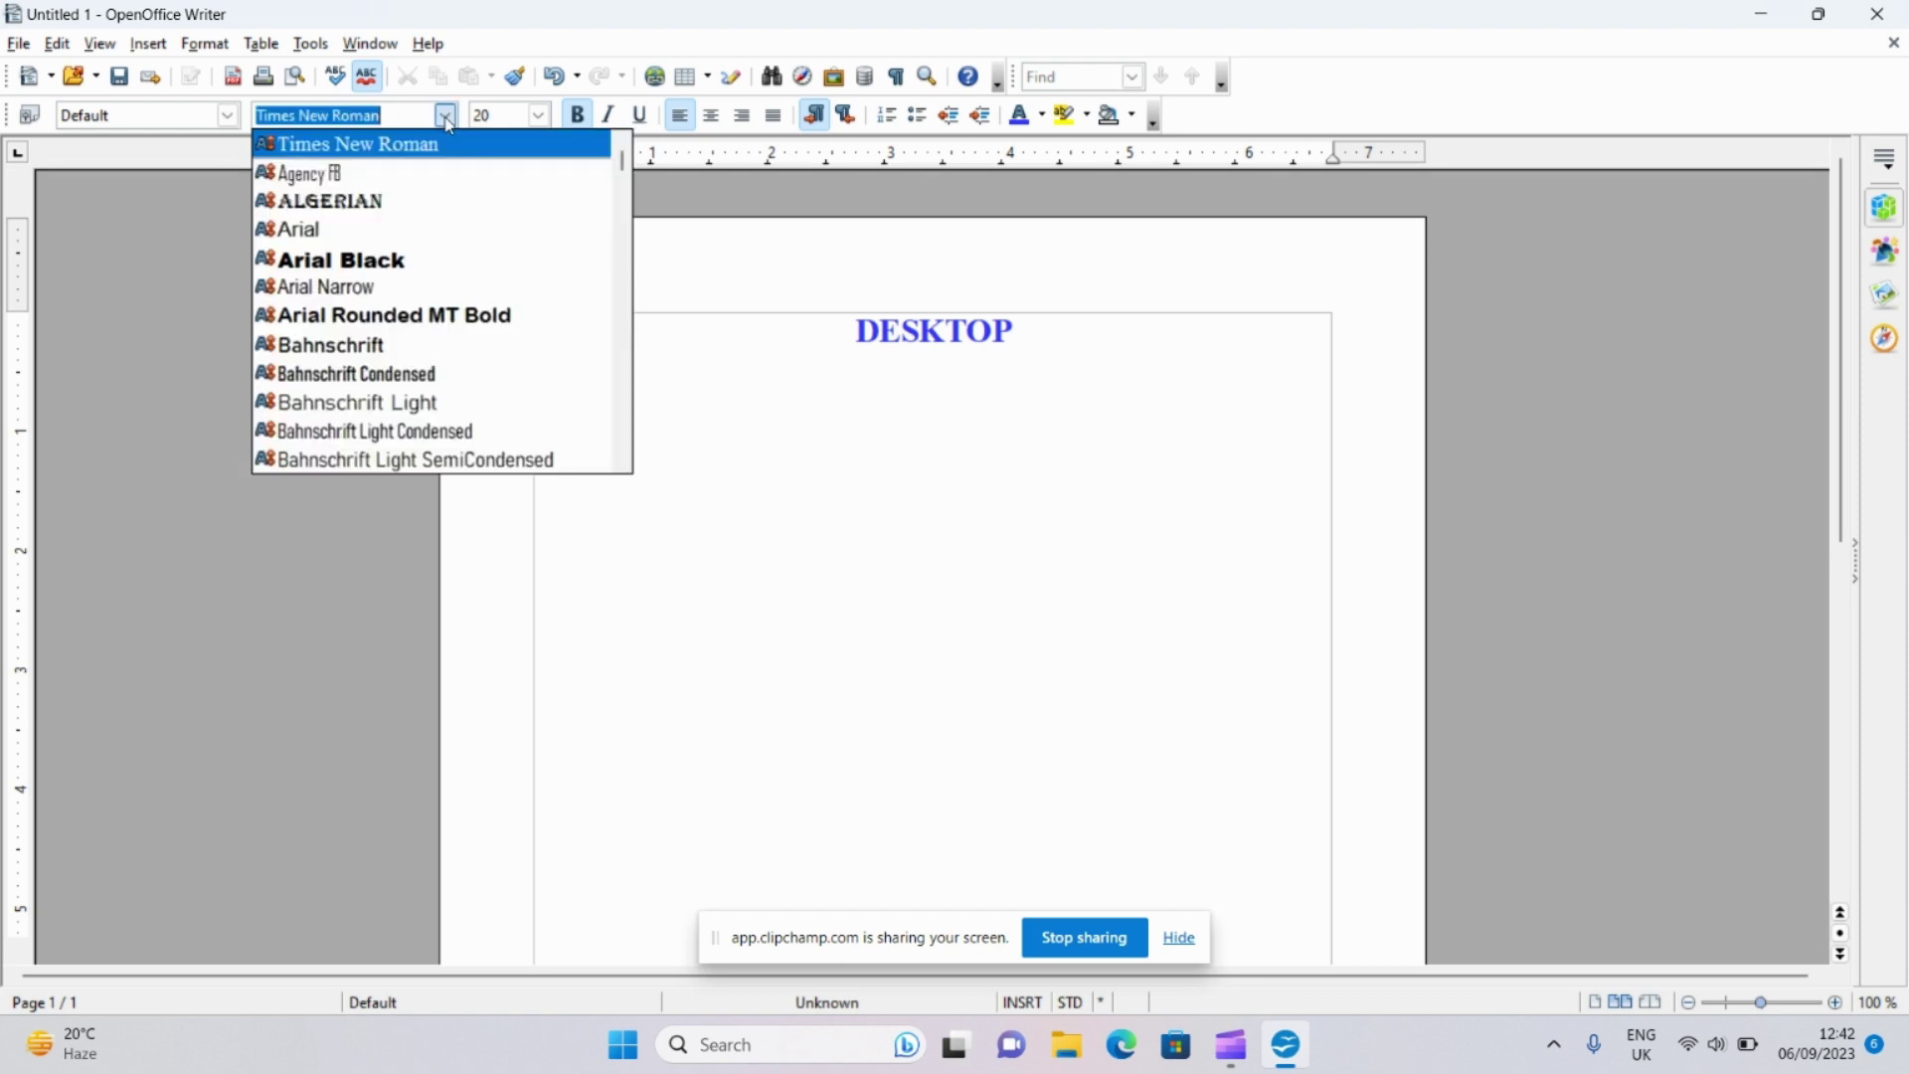
left_click(326, 228)
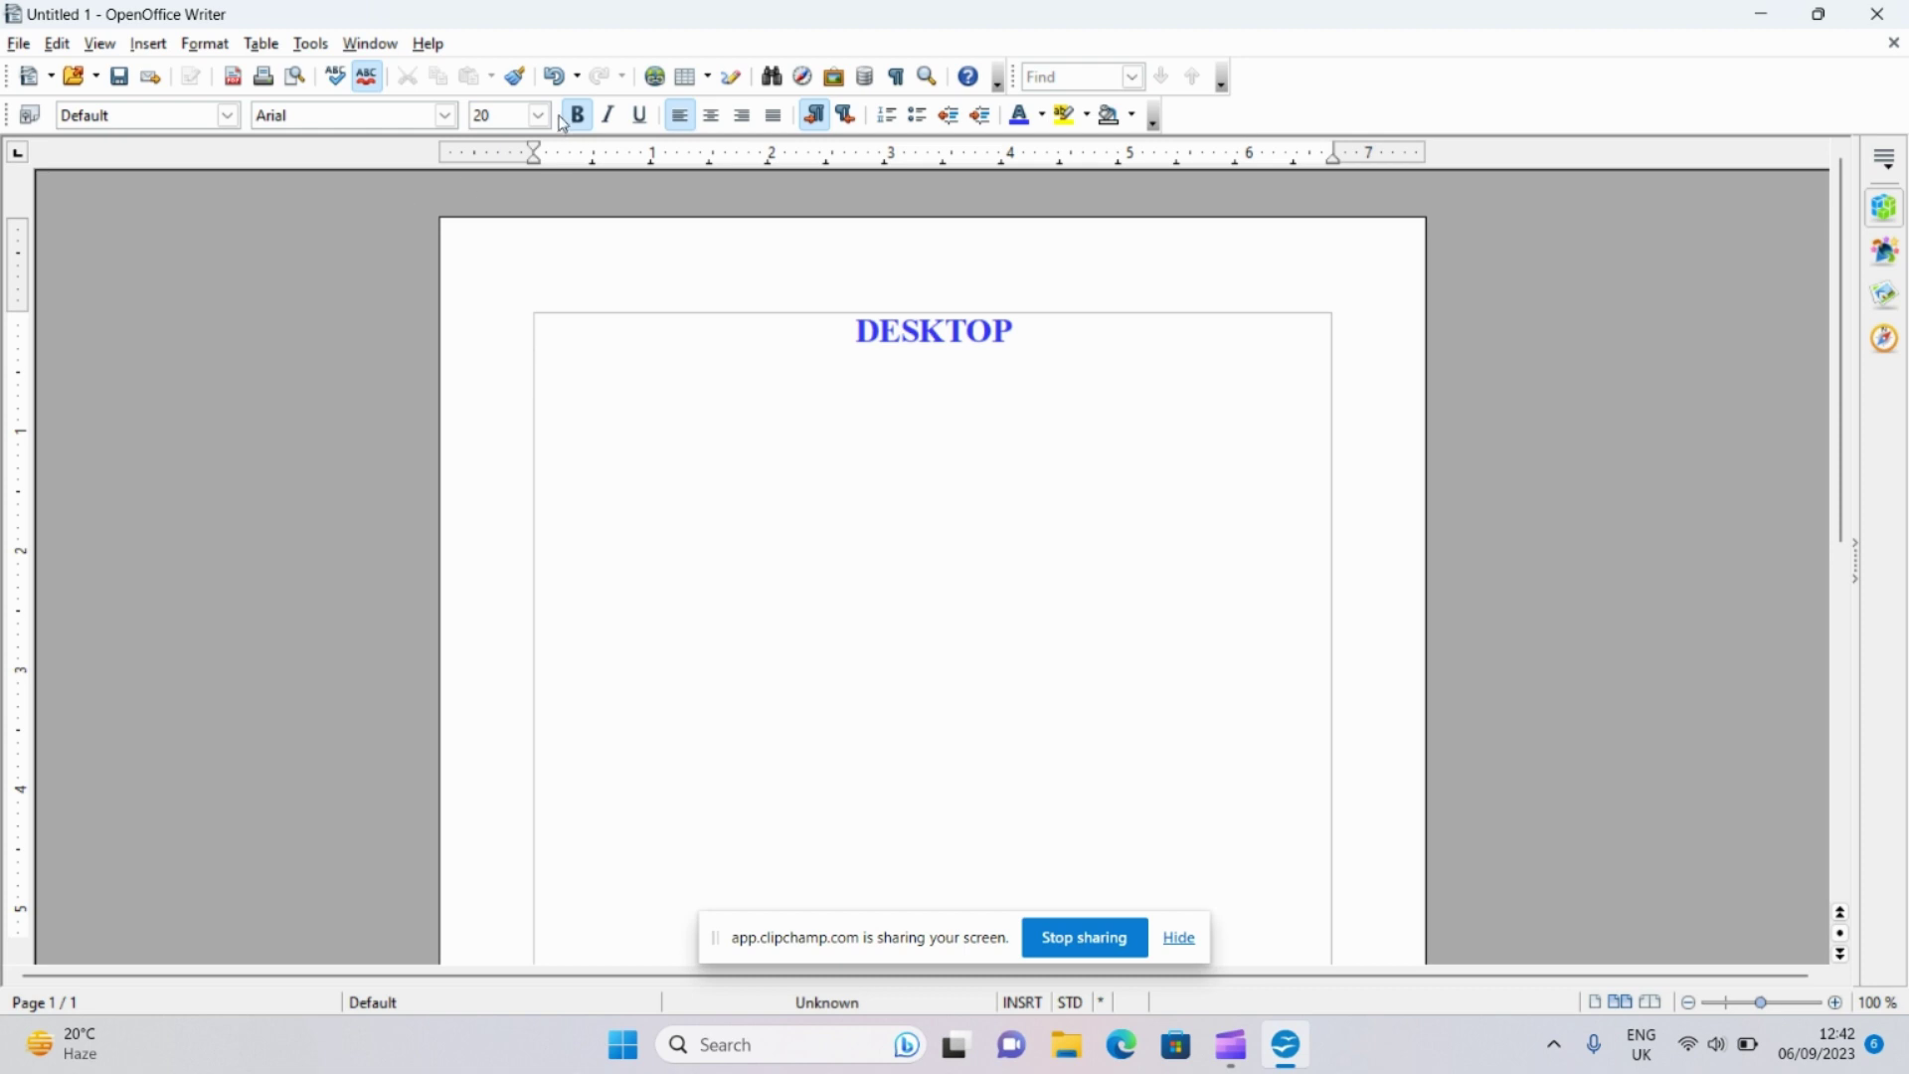
left_click(538, 114)
left_click(493, 217)
type("De")
type("skt")
type("op")
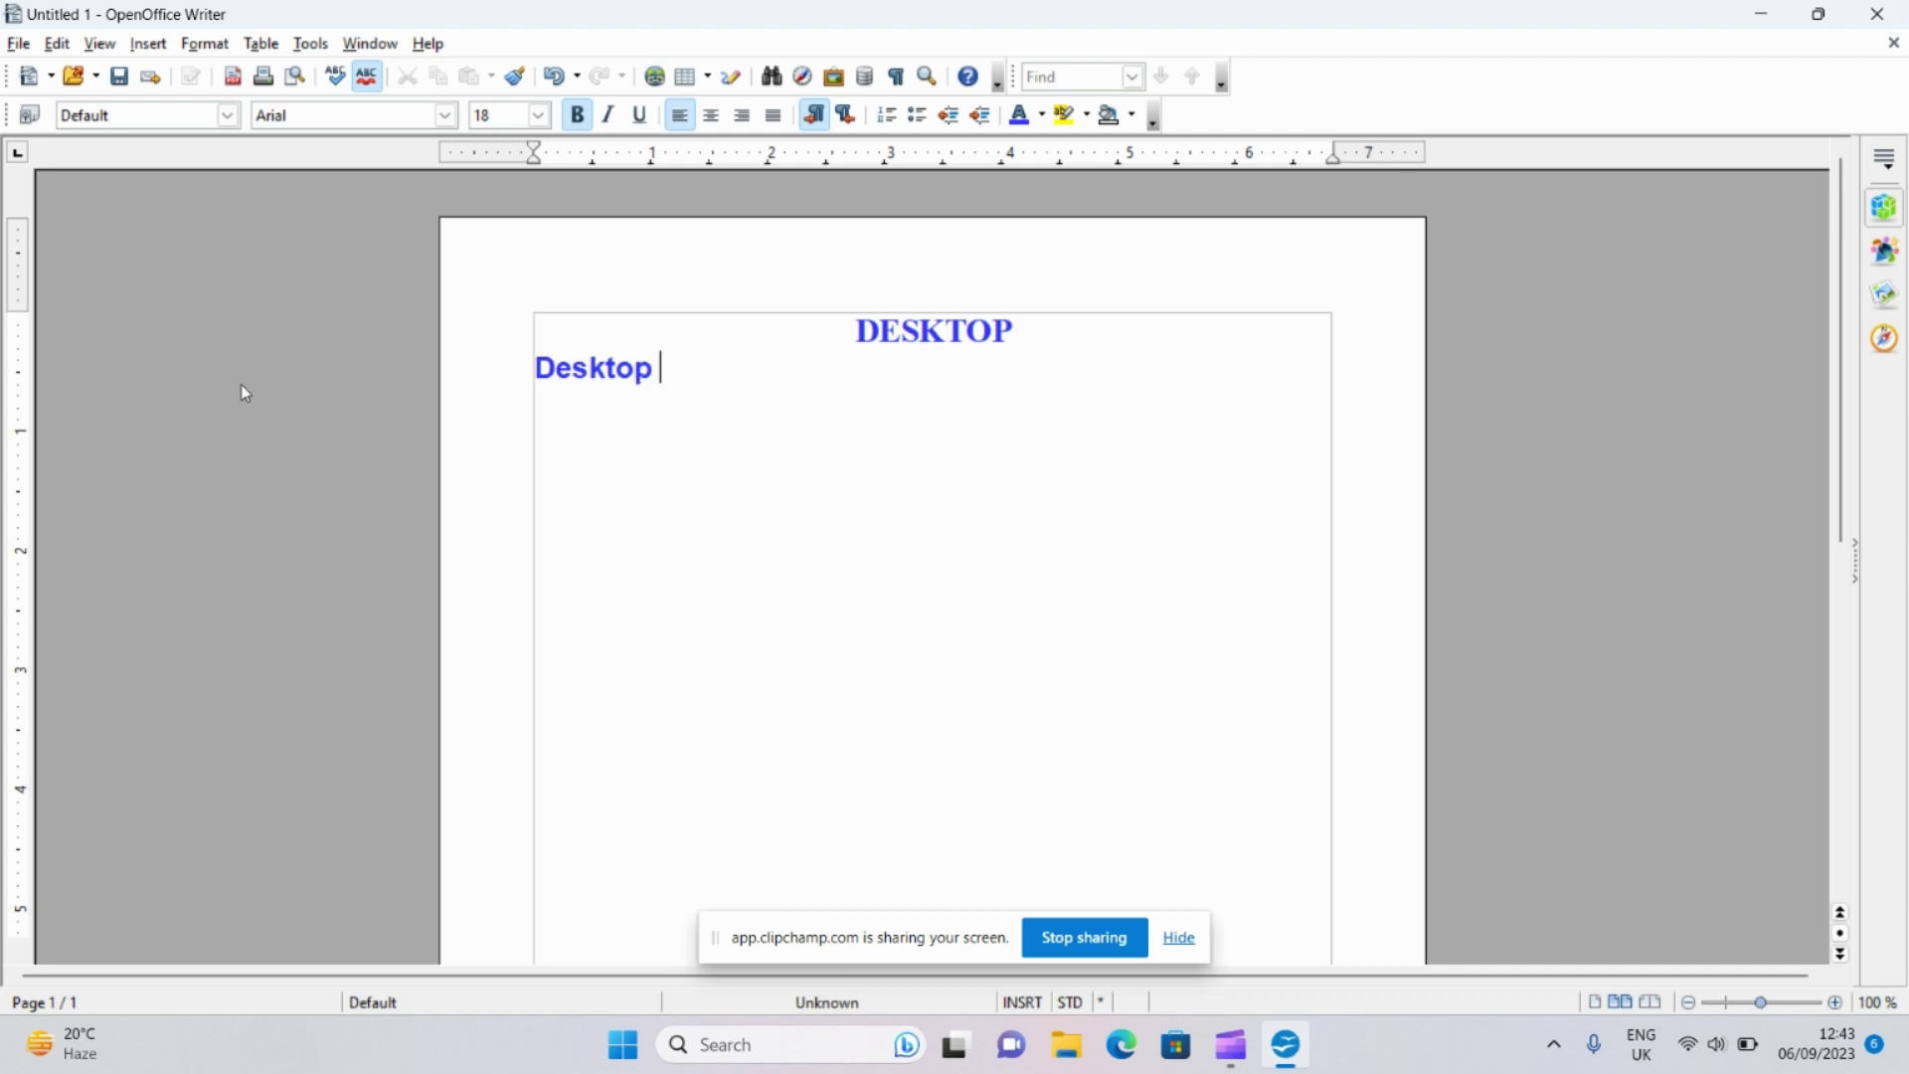
- Colour the word 'Desktop' under the heading pink
left_click_drag(660, 369, 535, 373)
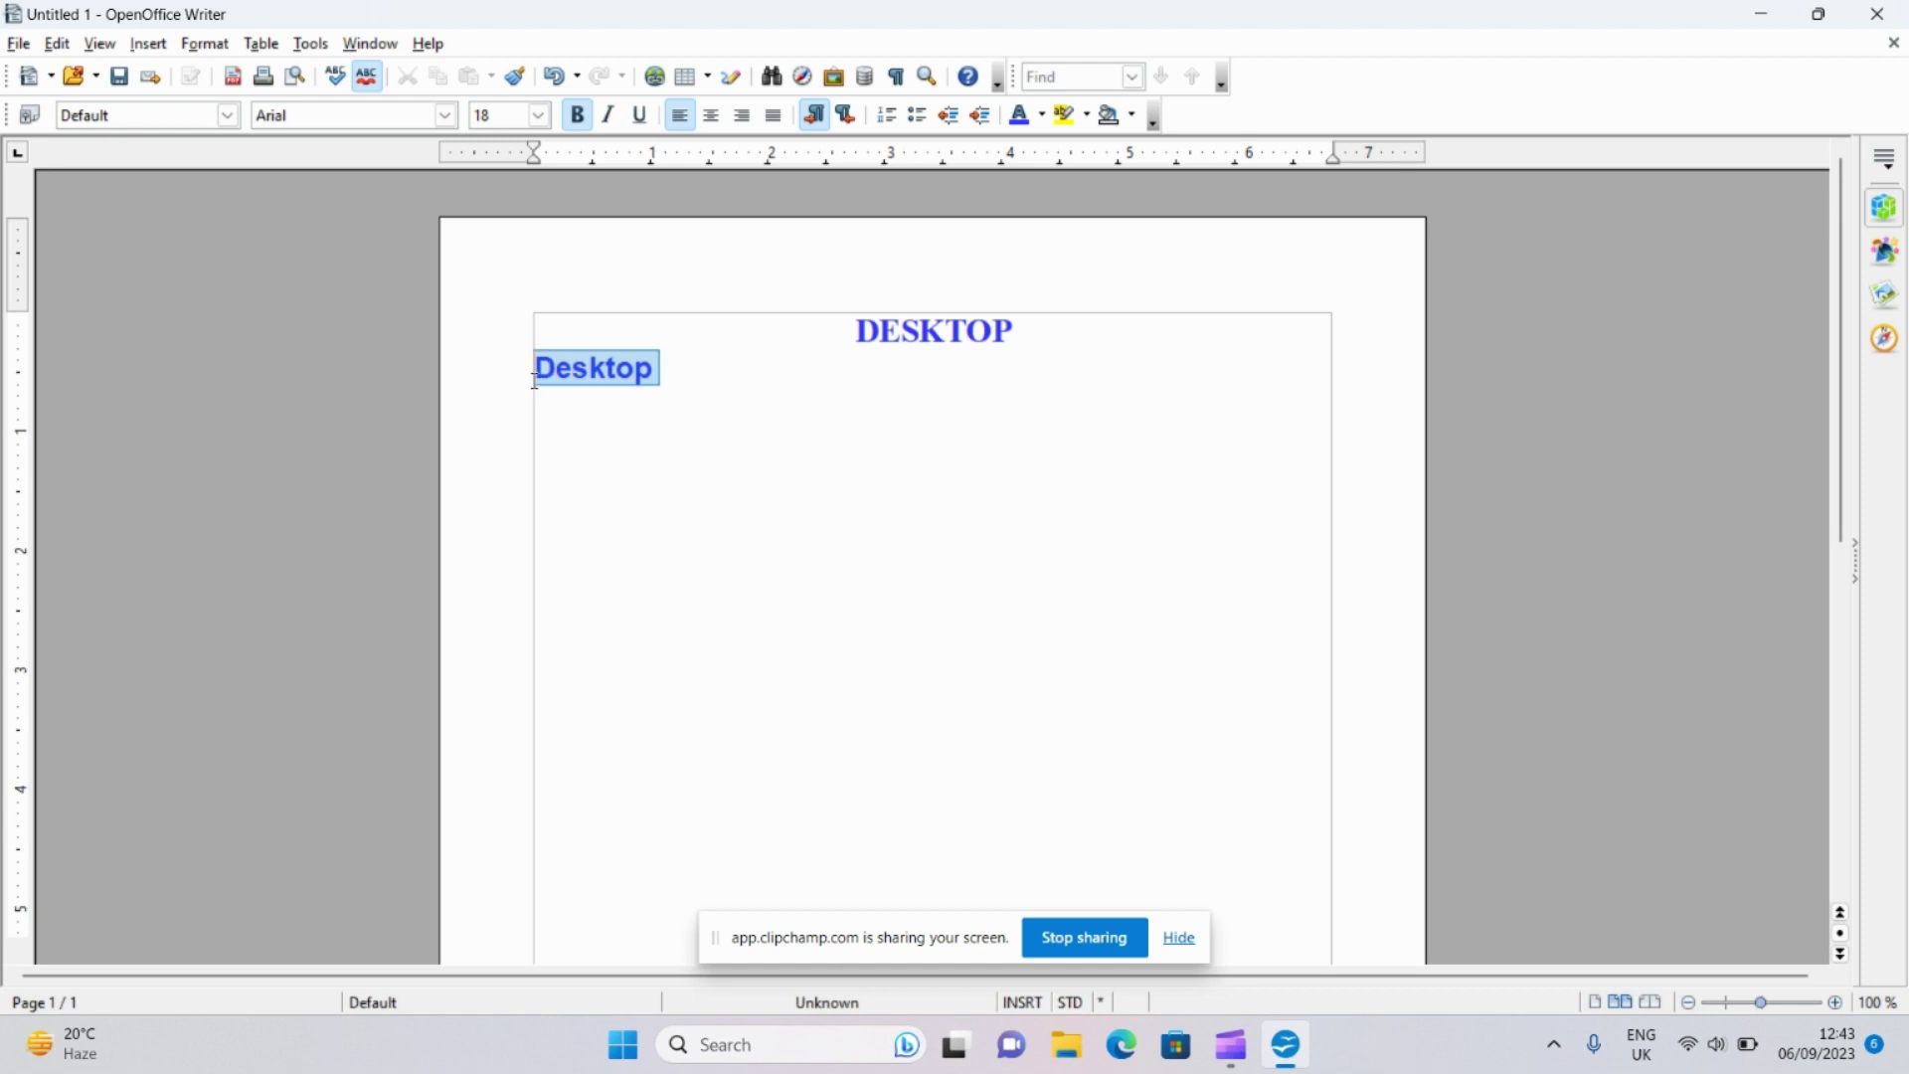
left_click(1043, 117)
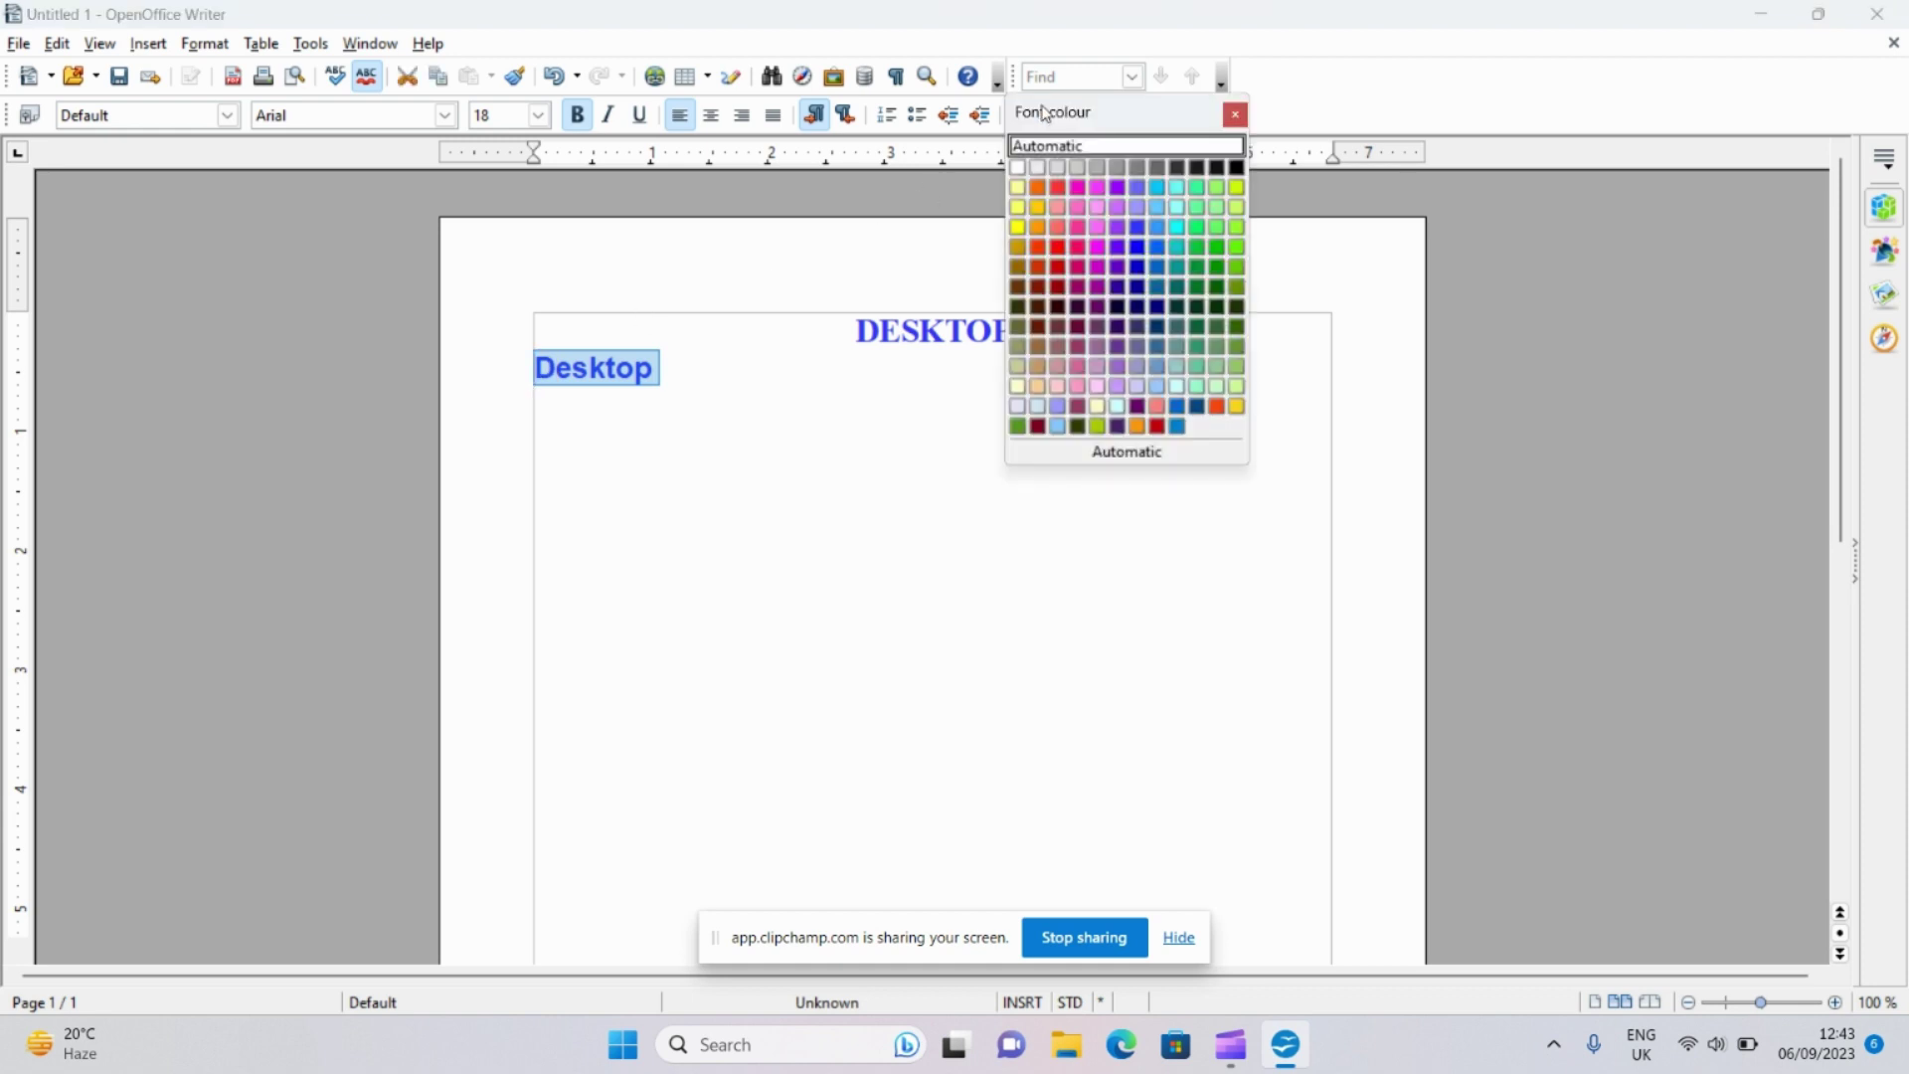
left_click(1078, 249)
left_click(711, 369)
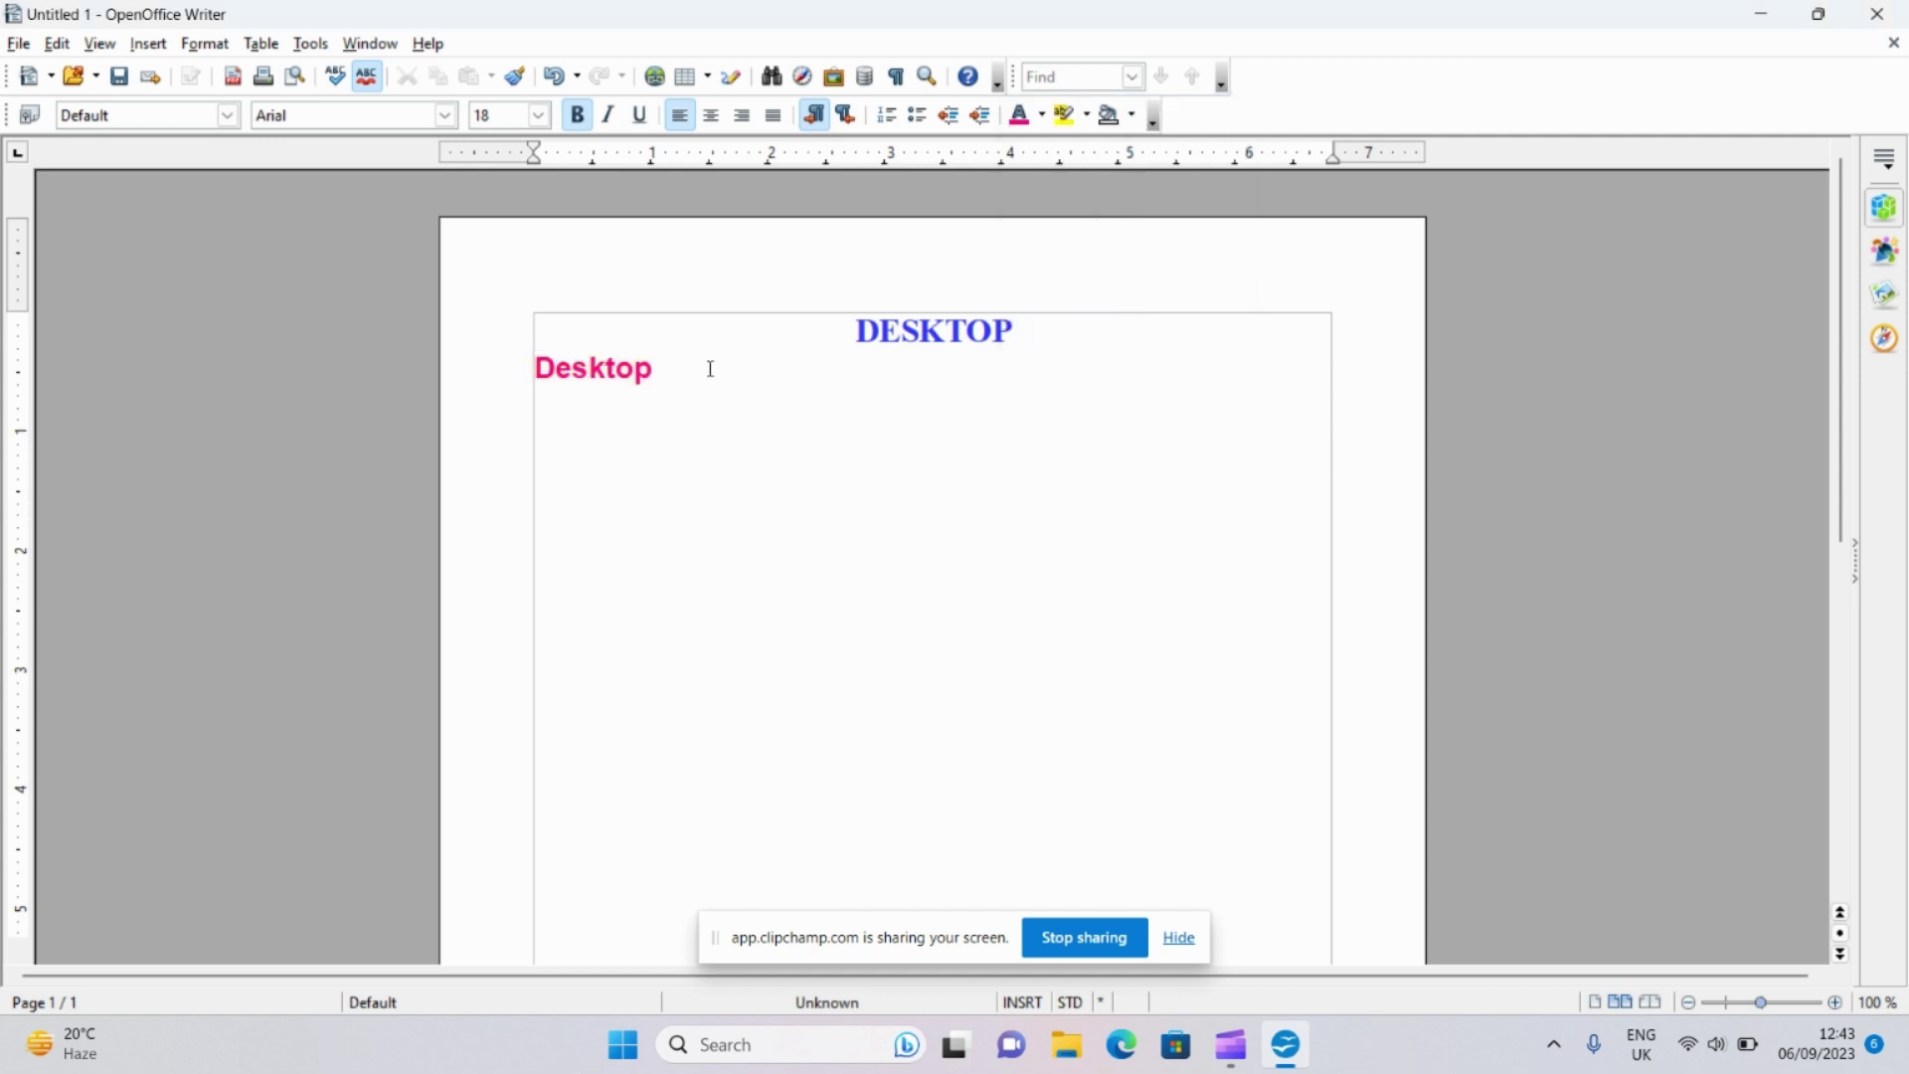
type(" i")
type("s a")
type(" comp")
type("uter ")
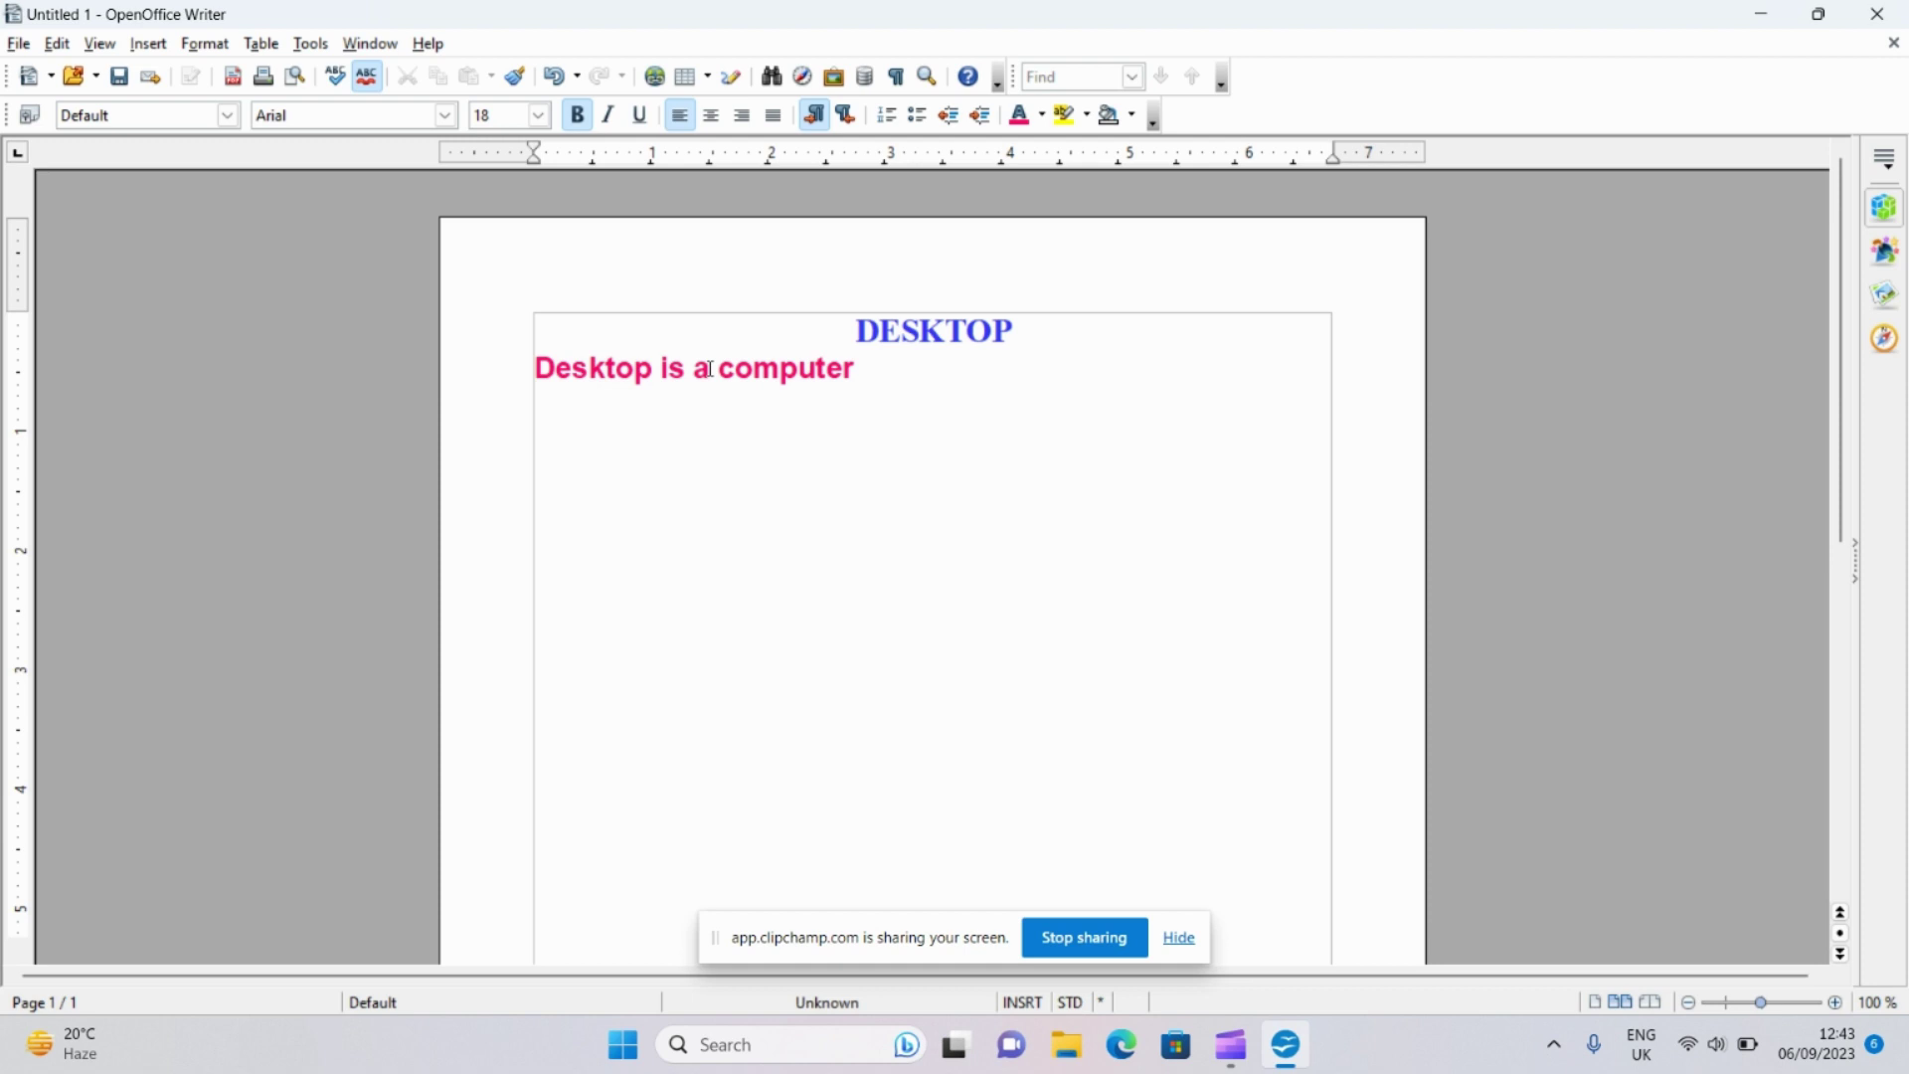
type("which i")
type("s place")
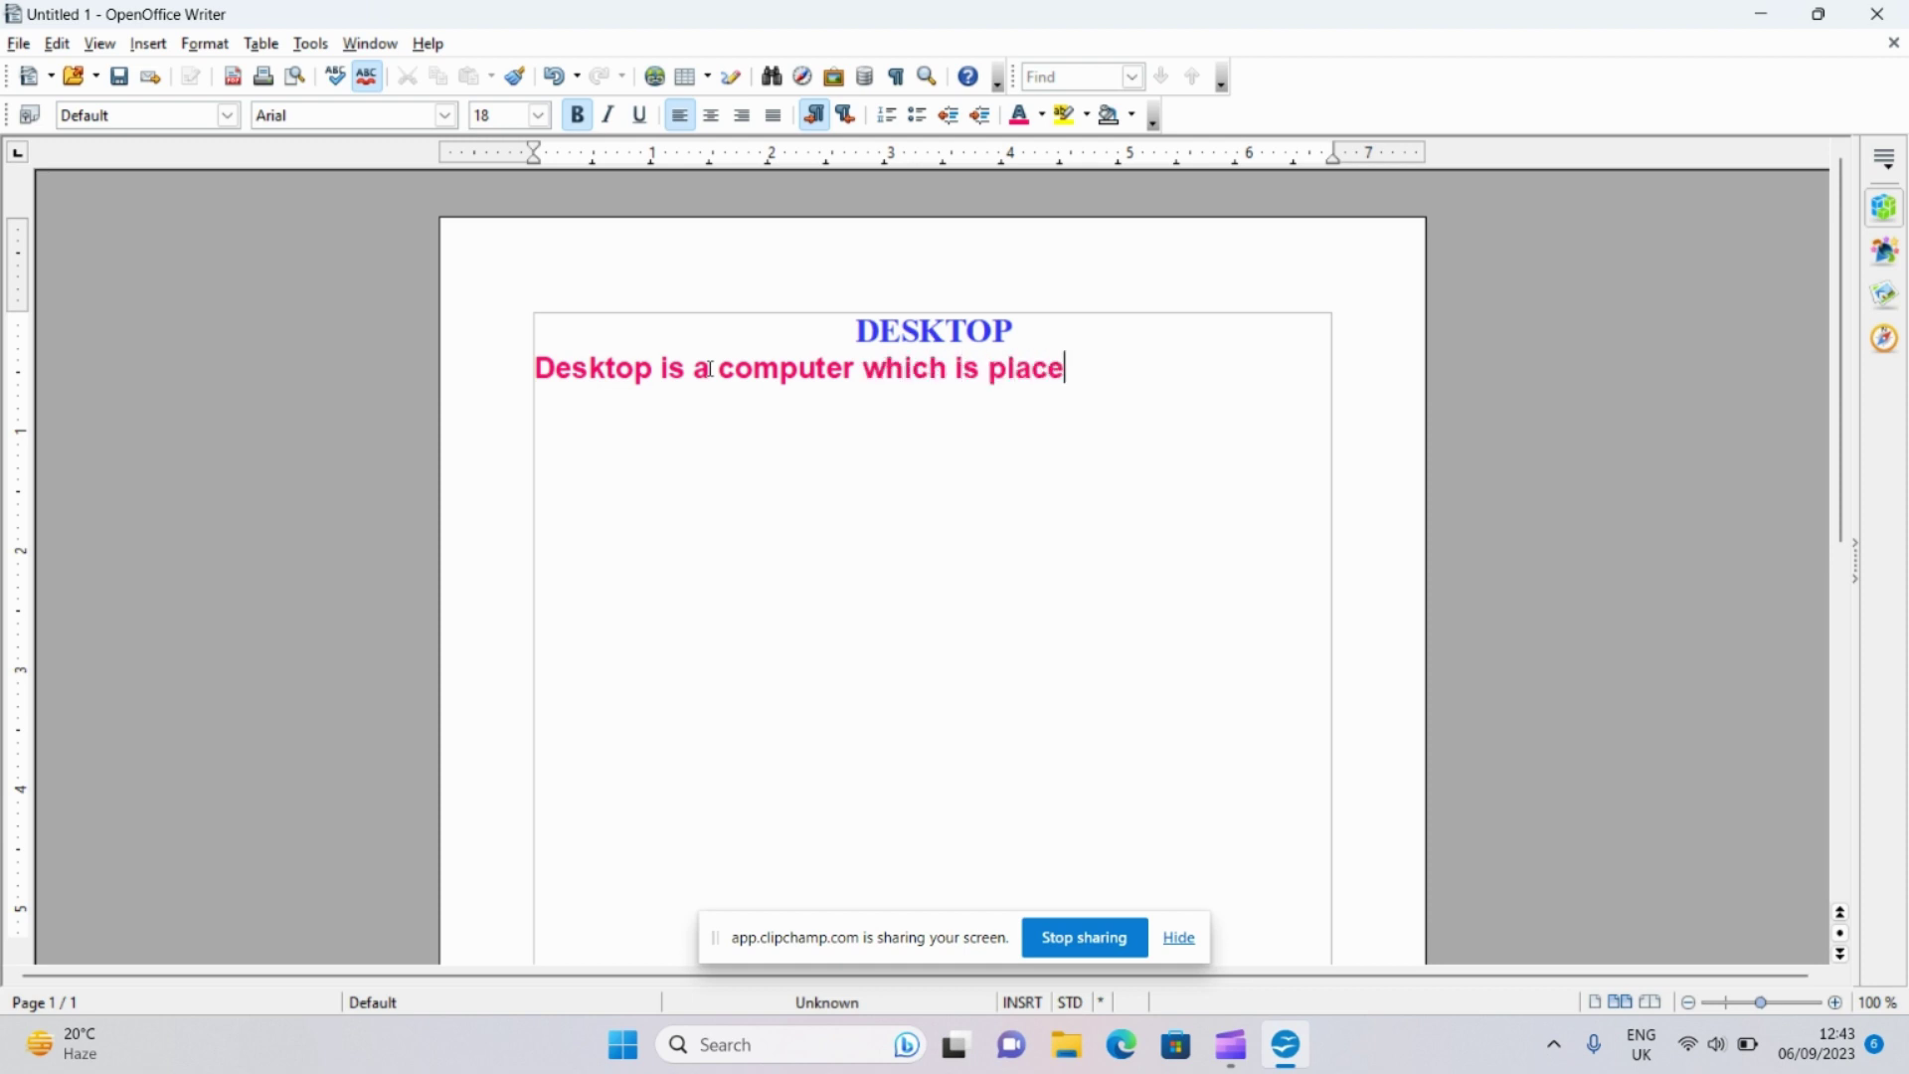
type("d on a ")
type("desk ")
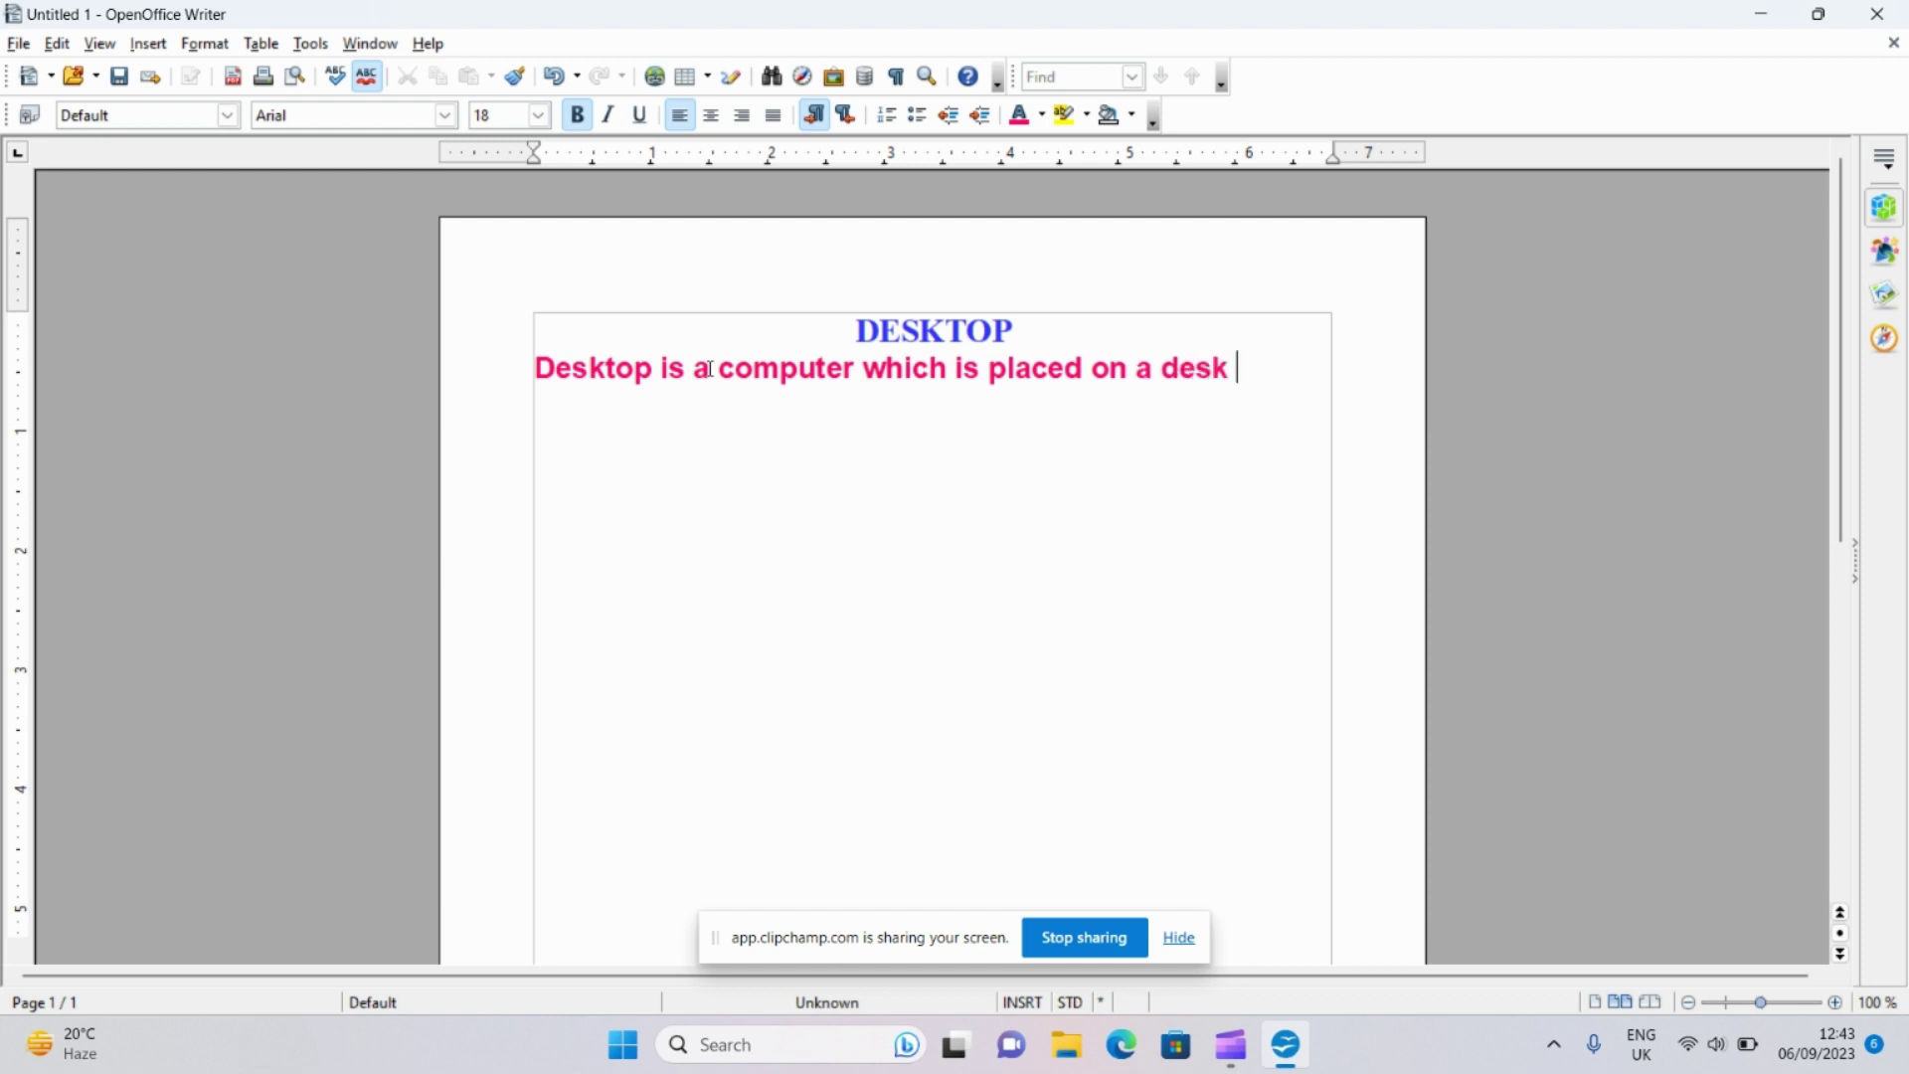
type("or ta")
type("ble to")
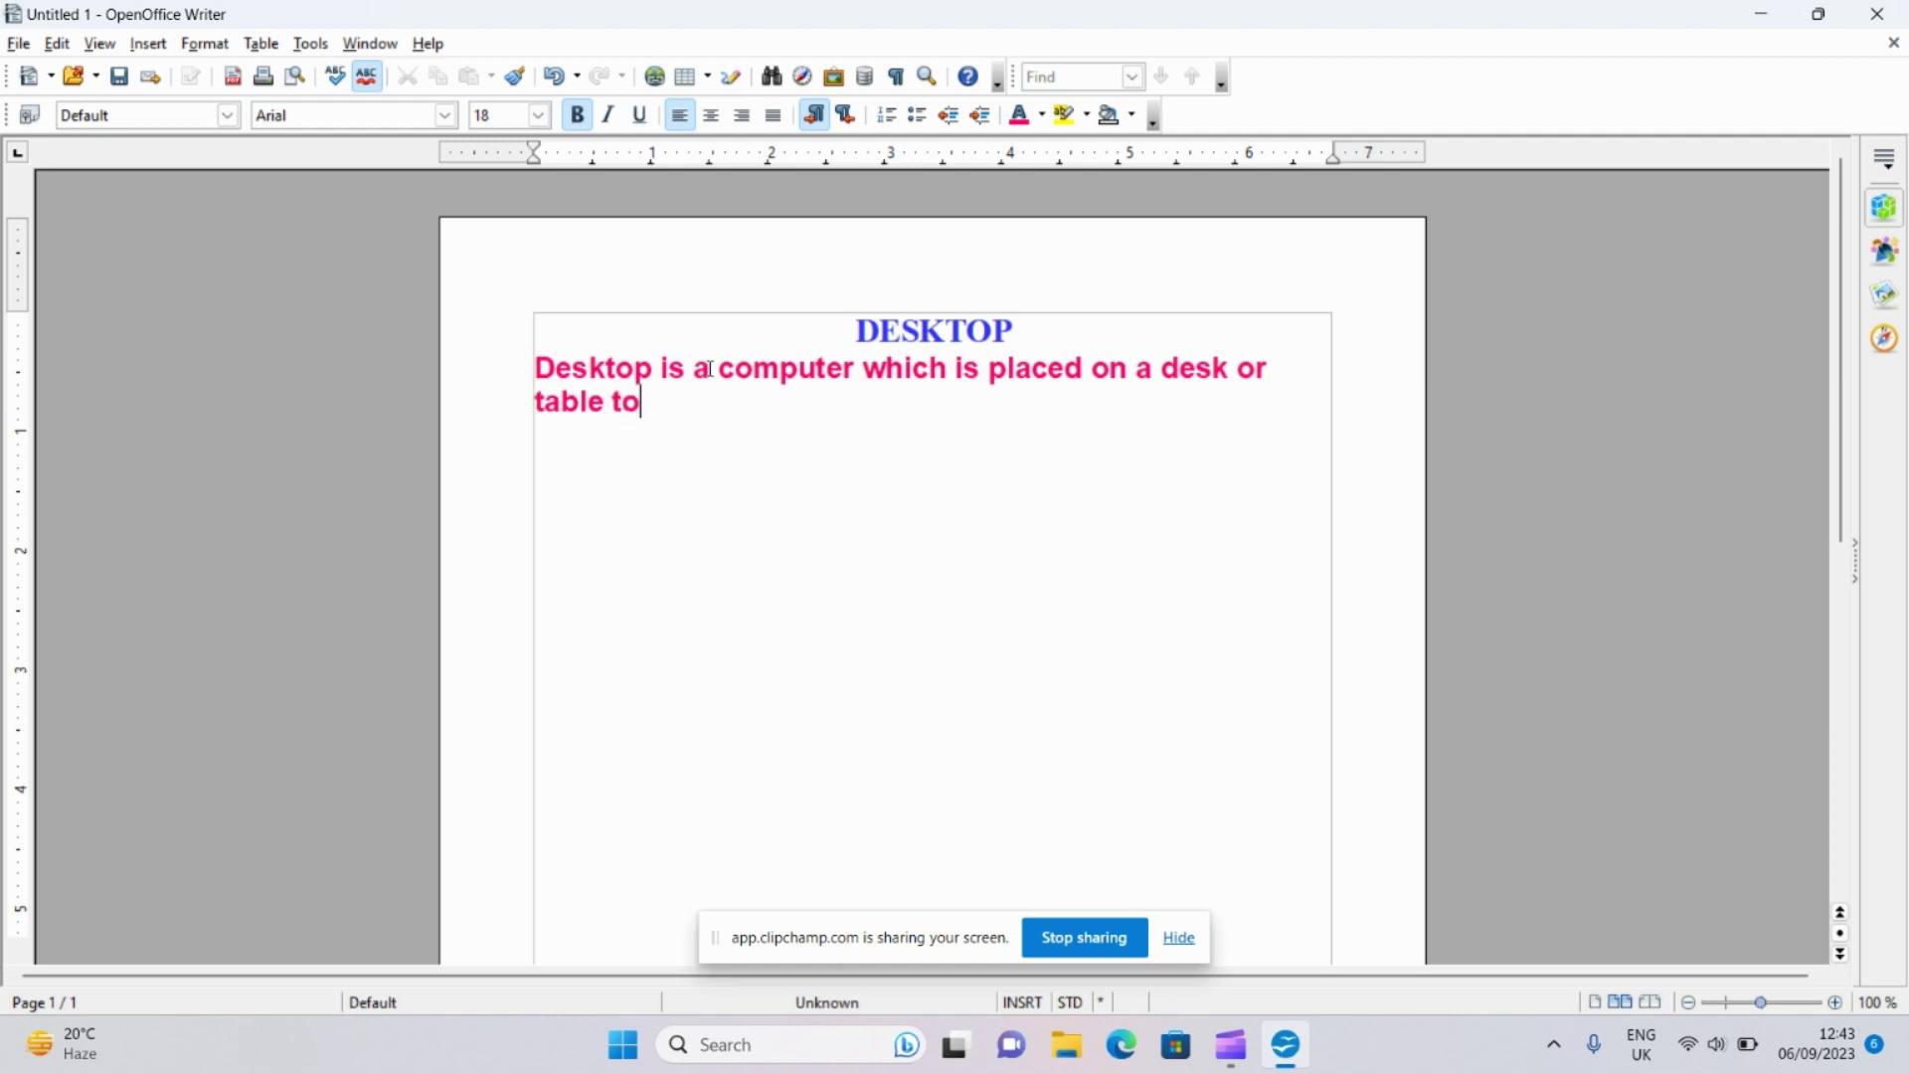
type("p.")
- Give the page style a Cyan 2 background colour
left_click(216, 55)
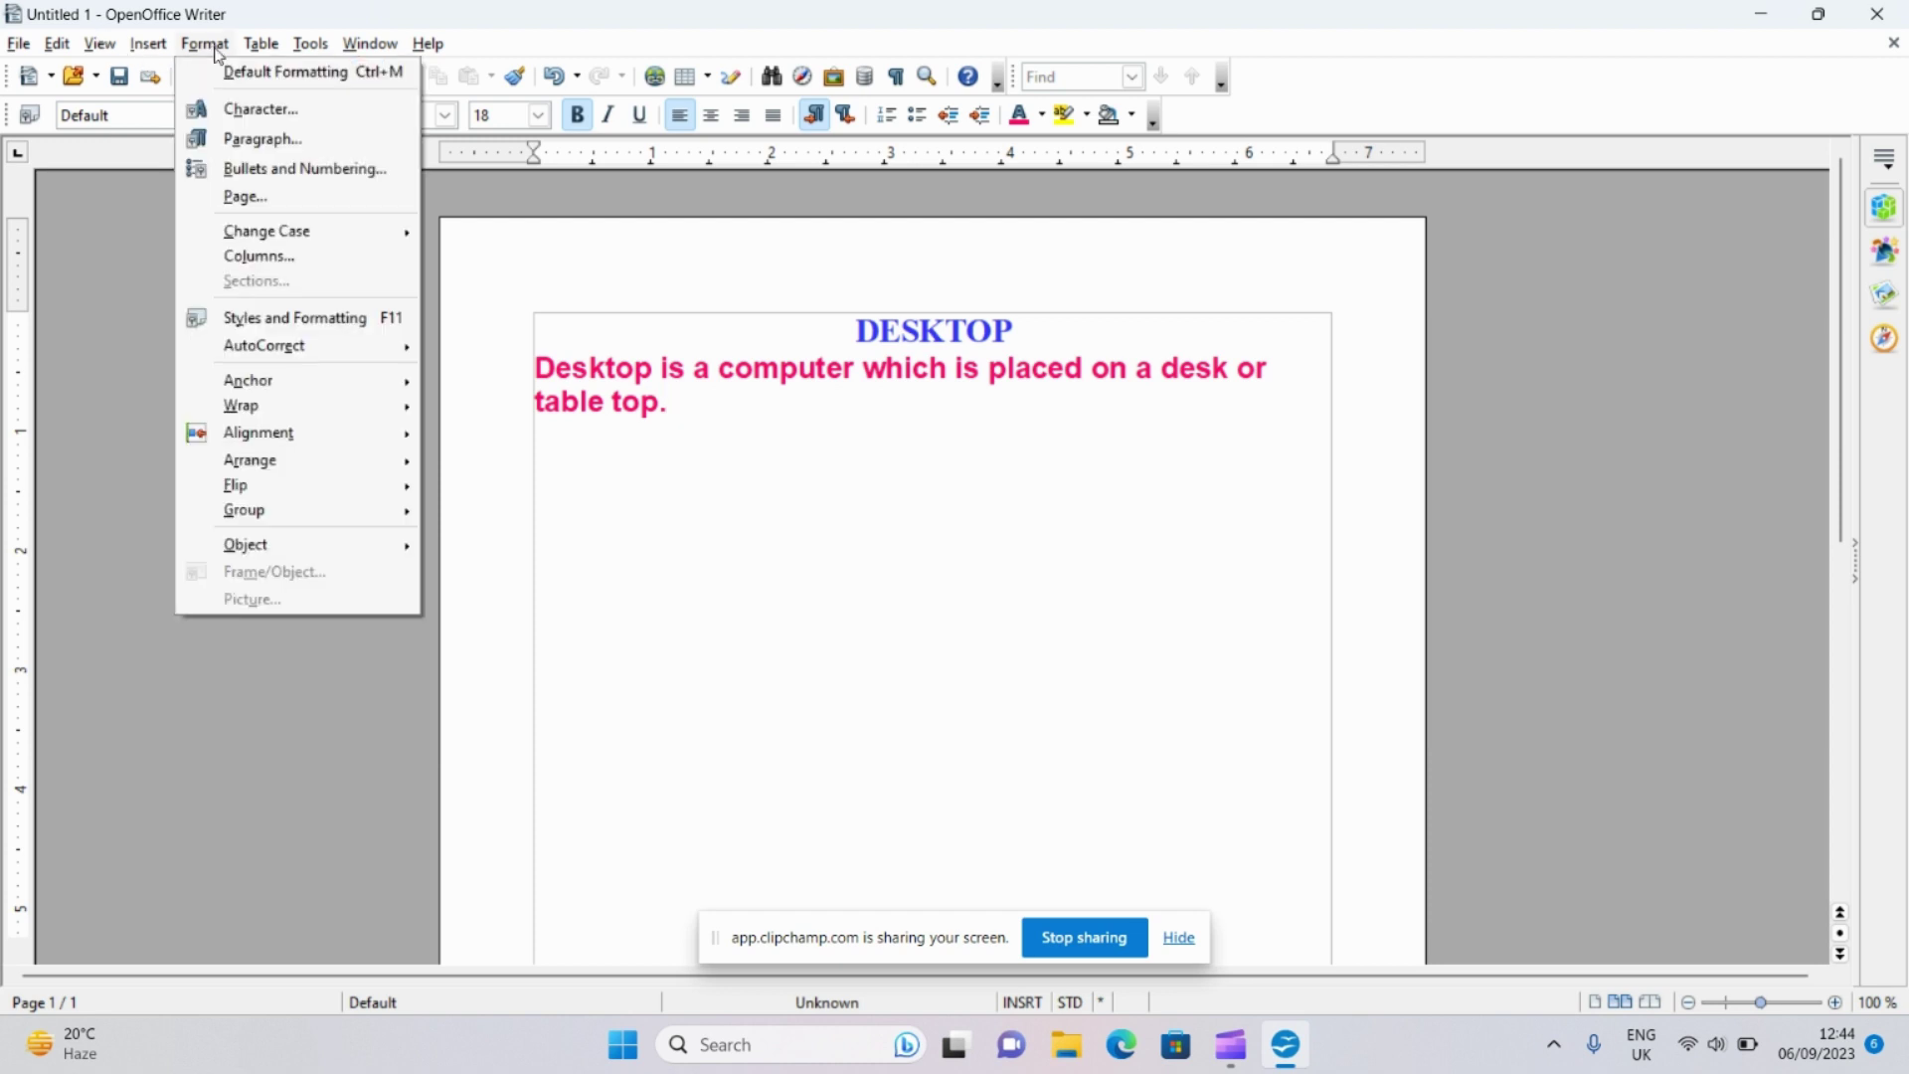
left_click(247, 200)
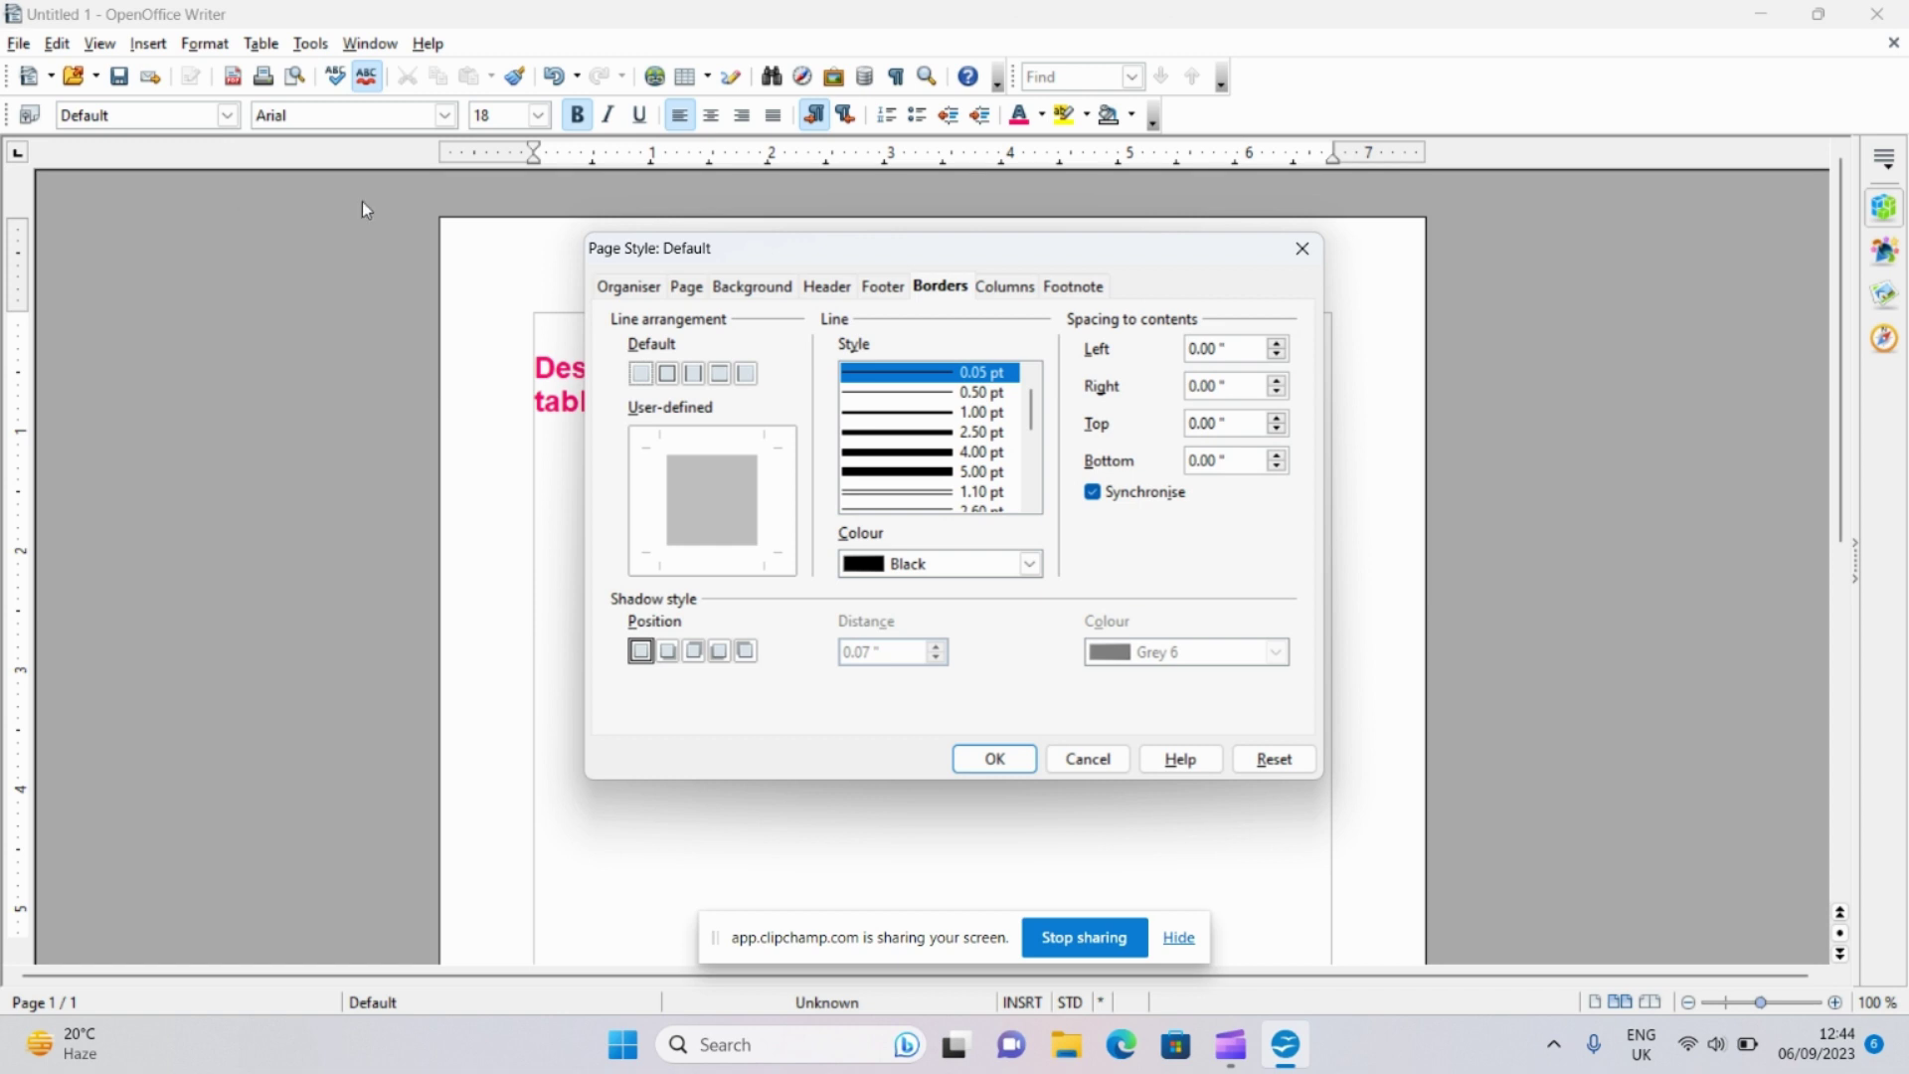
left_click(744, 290)
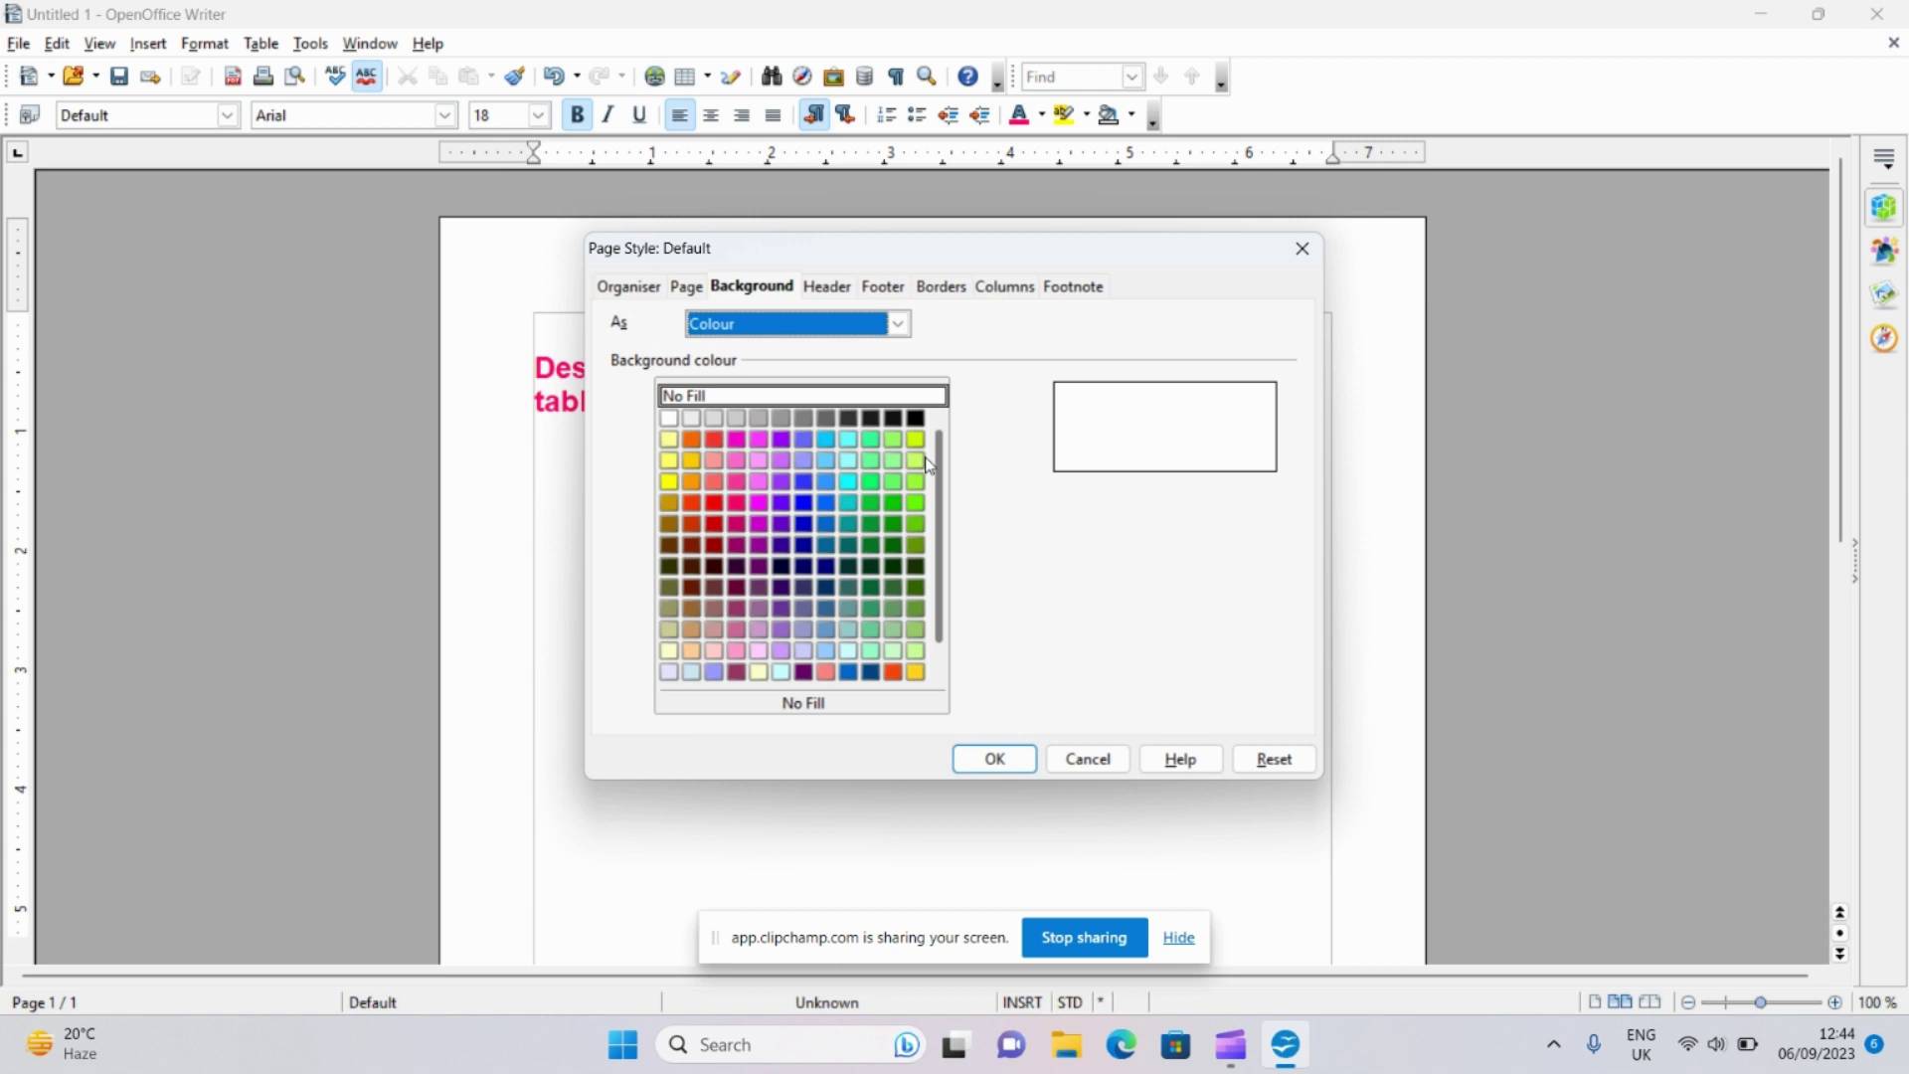
left_click(848, 483)
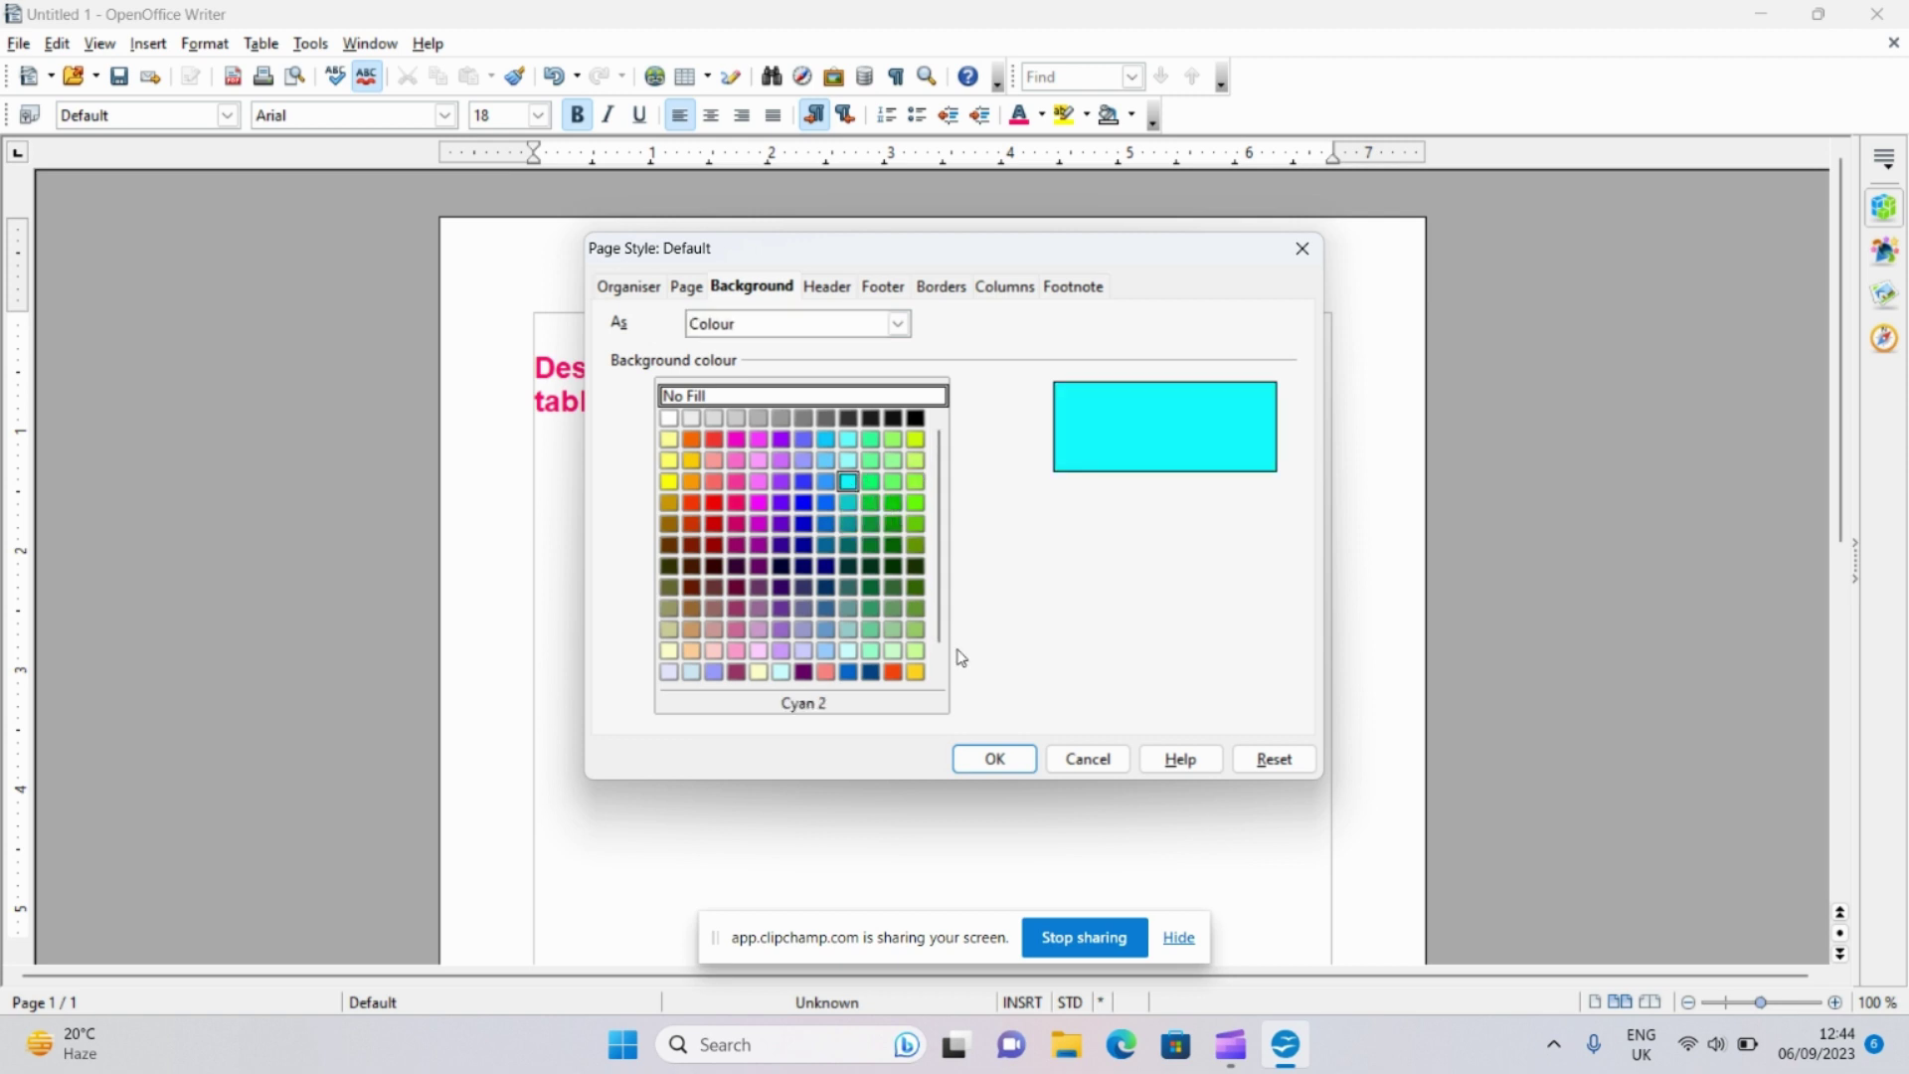
left_click(998, 762)
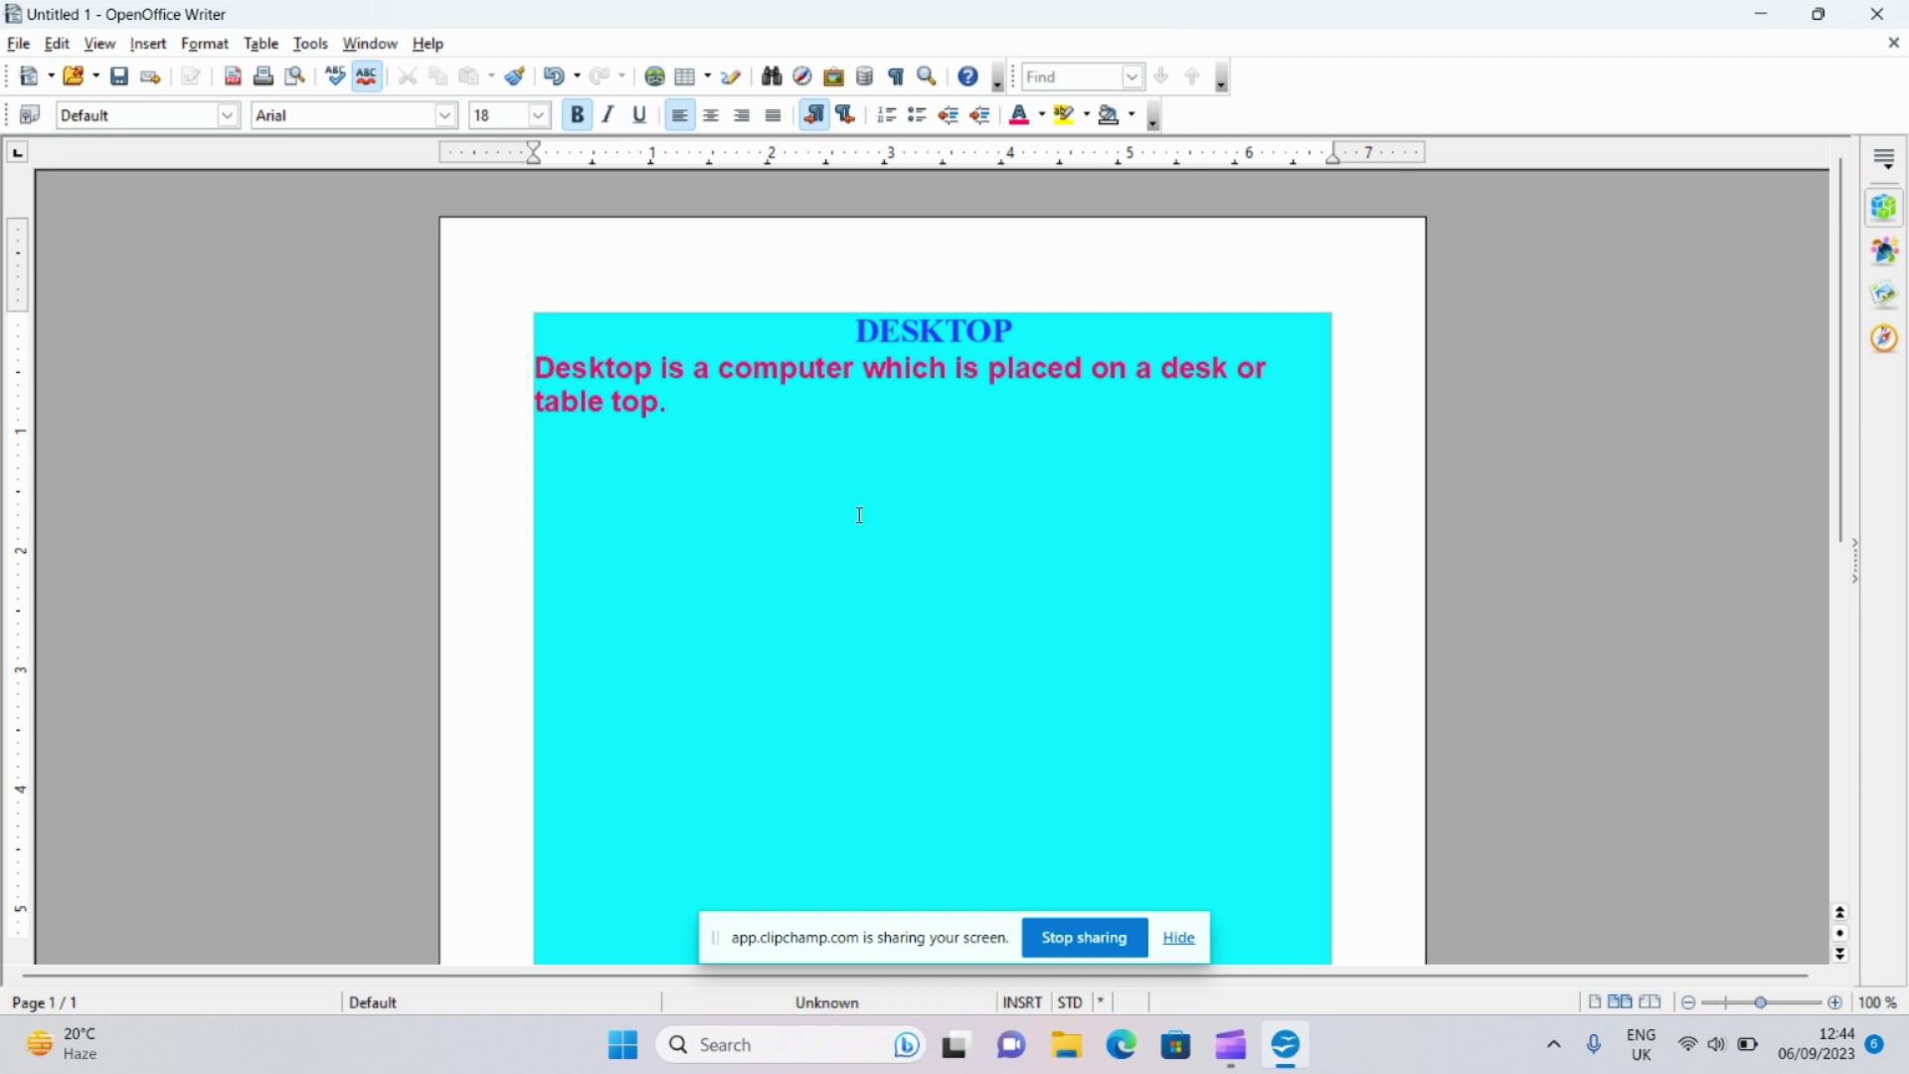
- Frame all four page sides with a 3.00 pt purple border
left_click(205, 44)
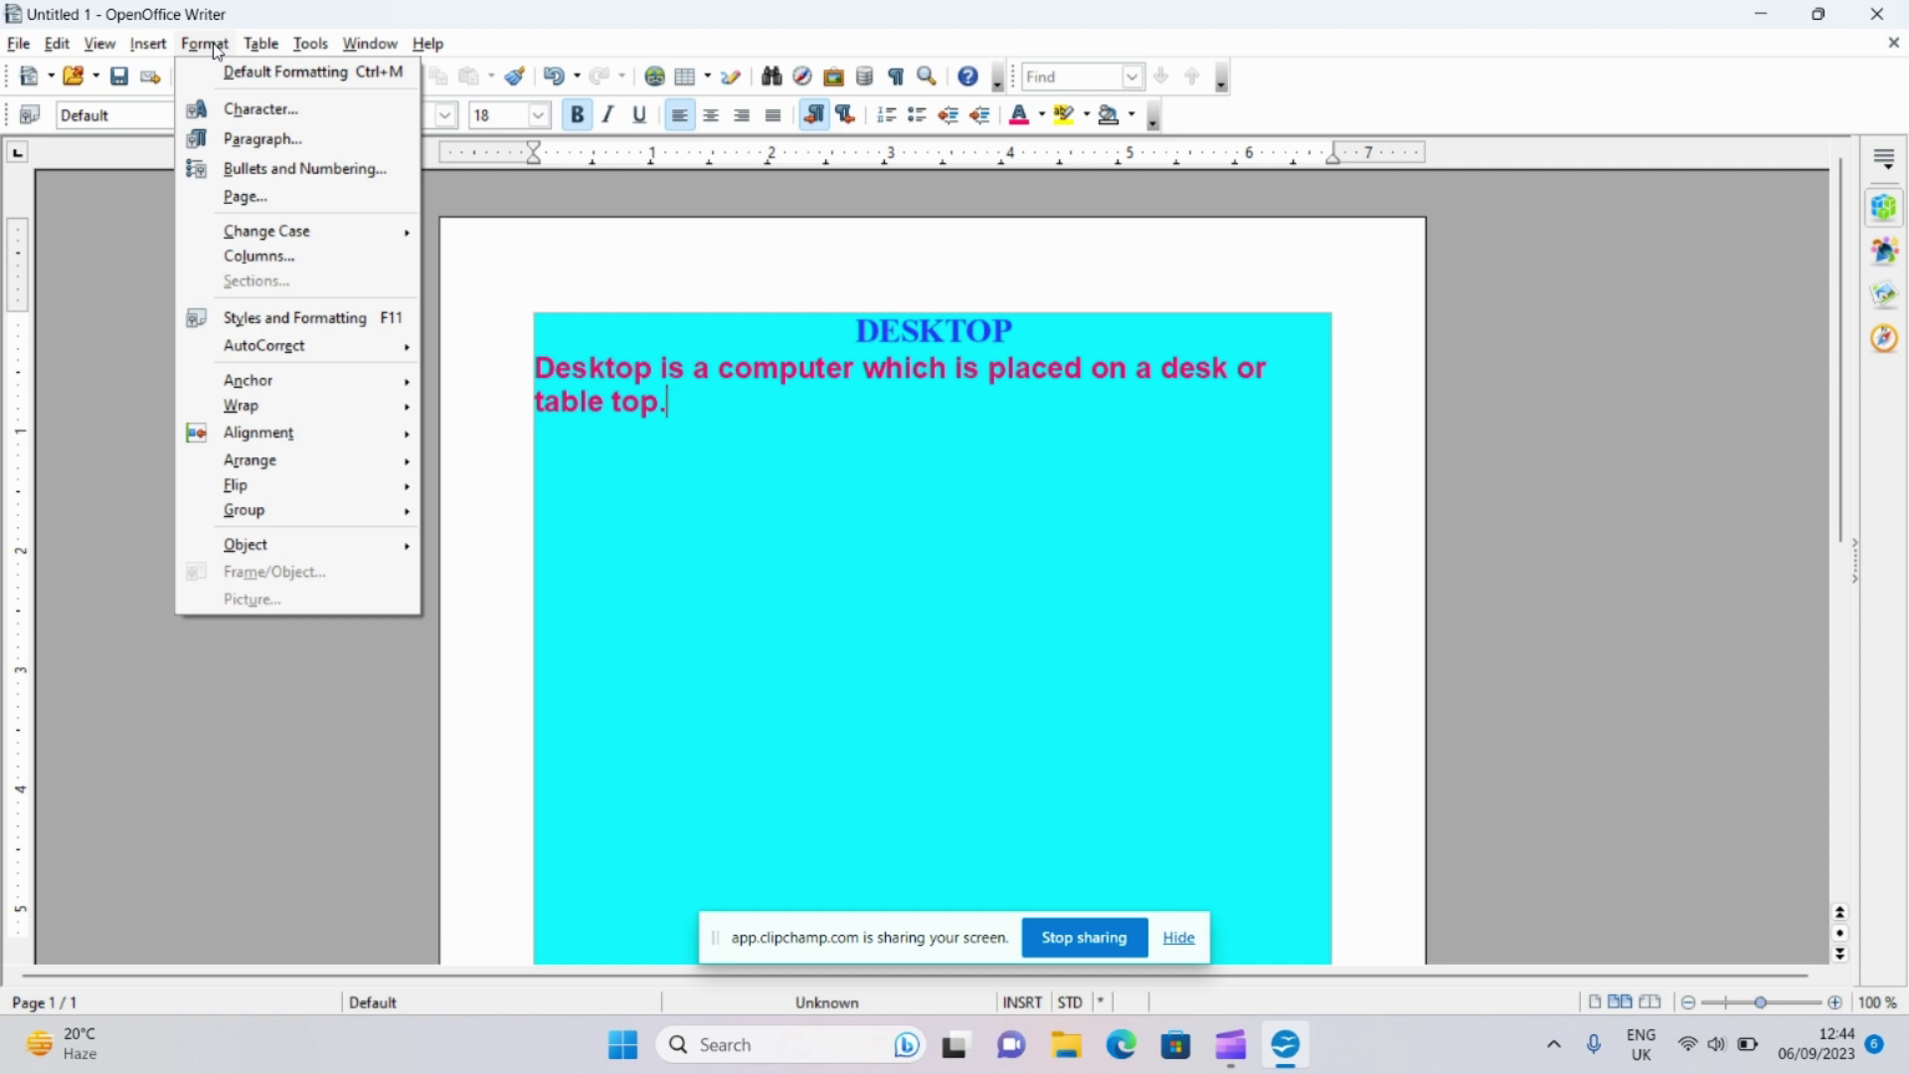
left_click(246, 196)
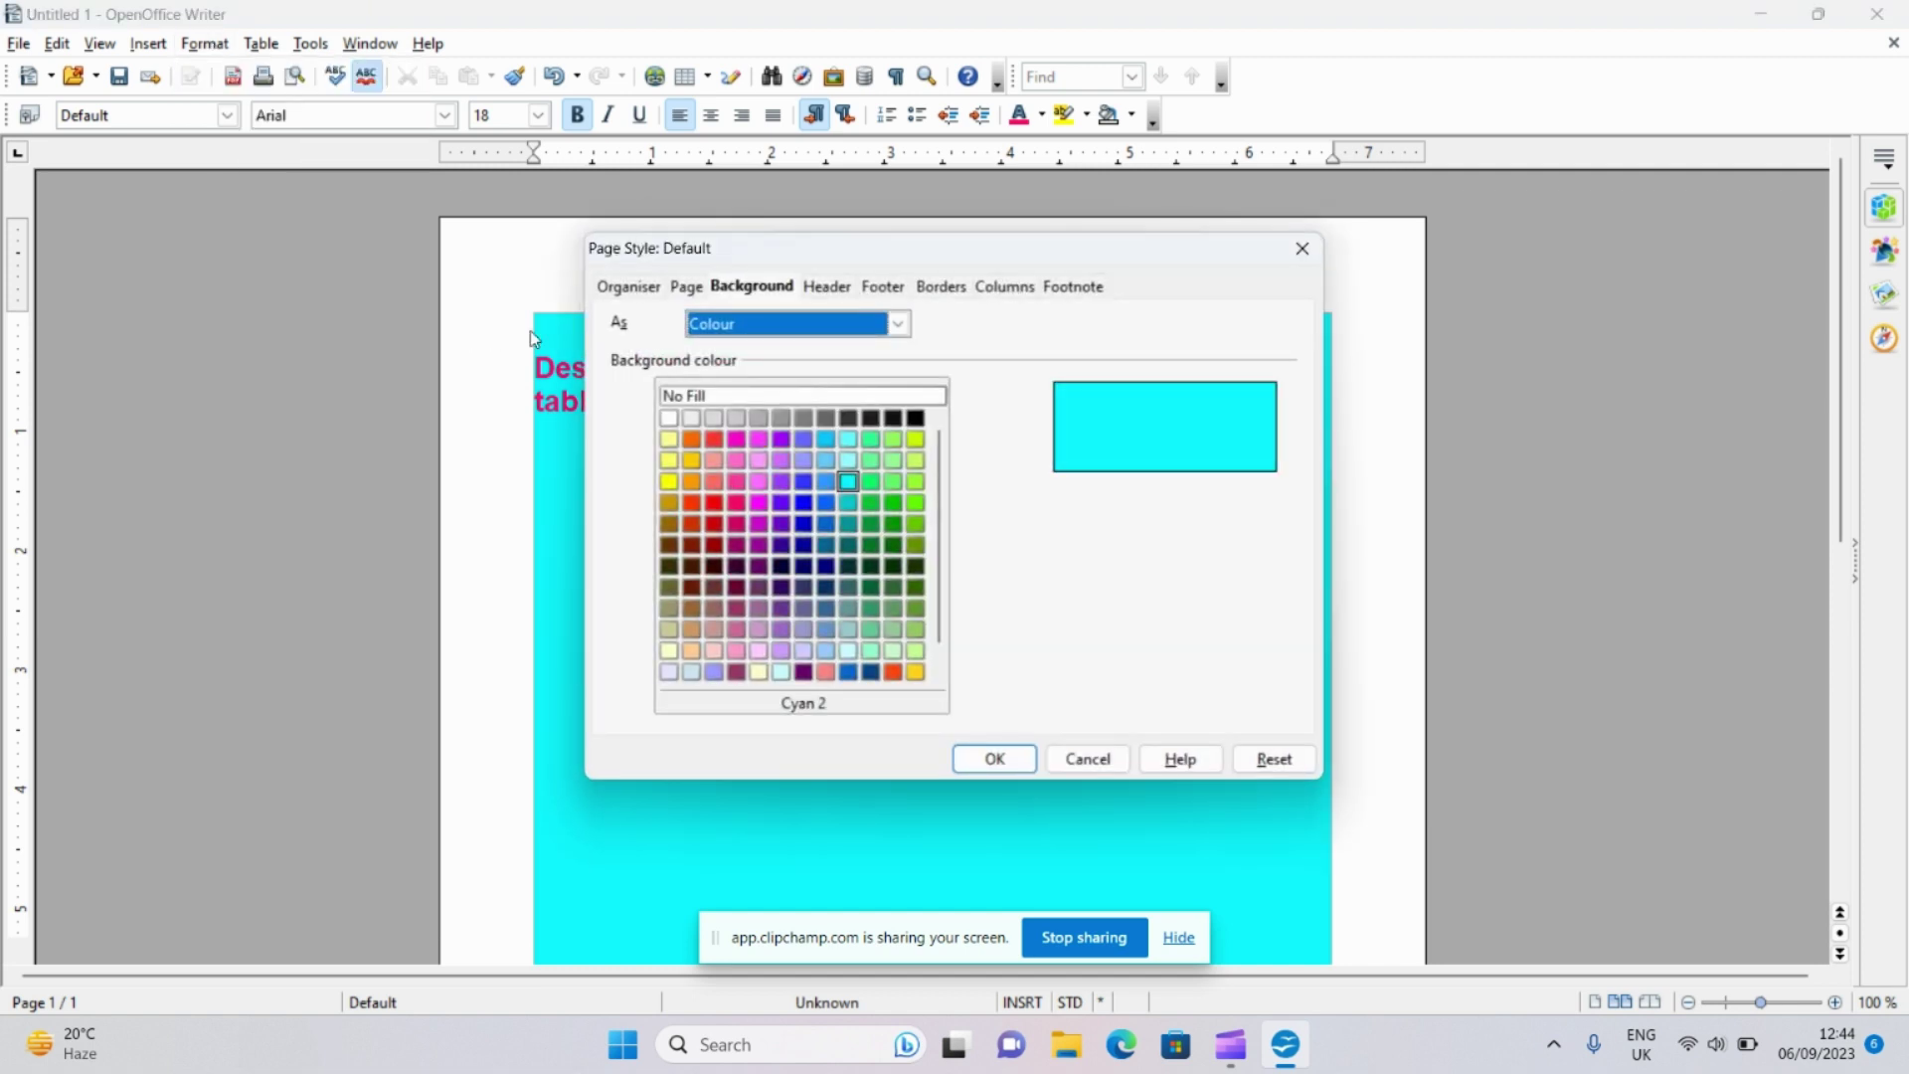
left_click(953, 291)
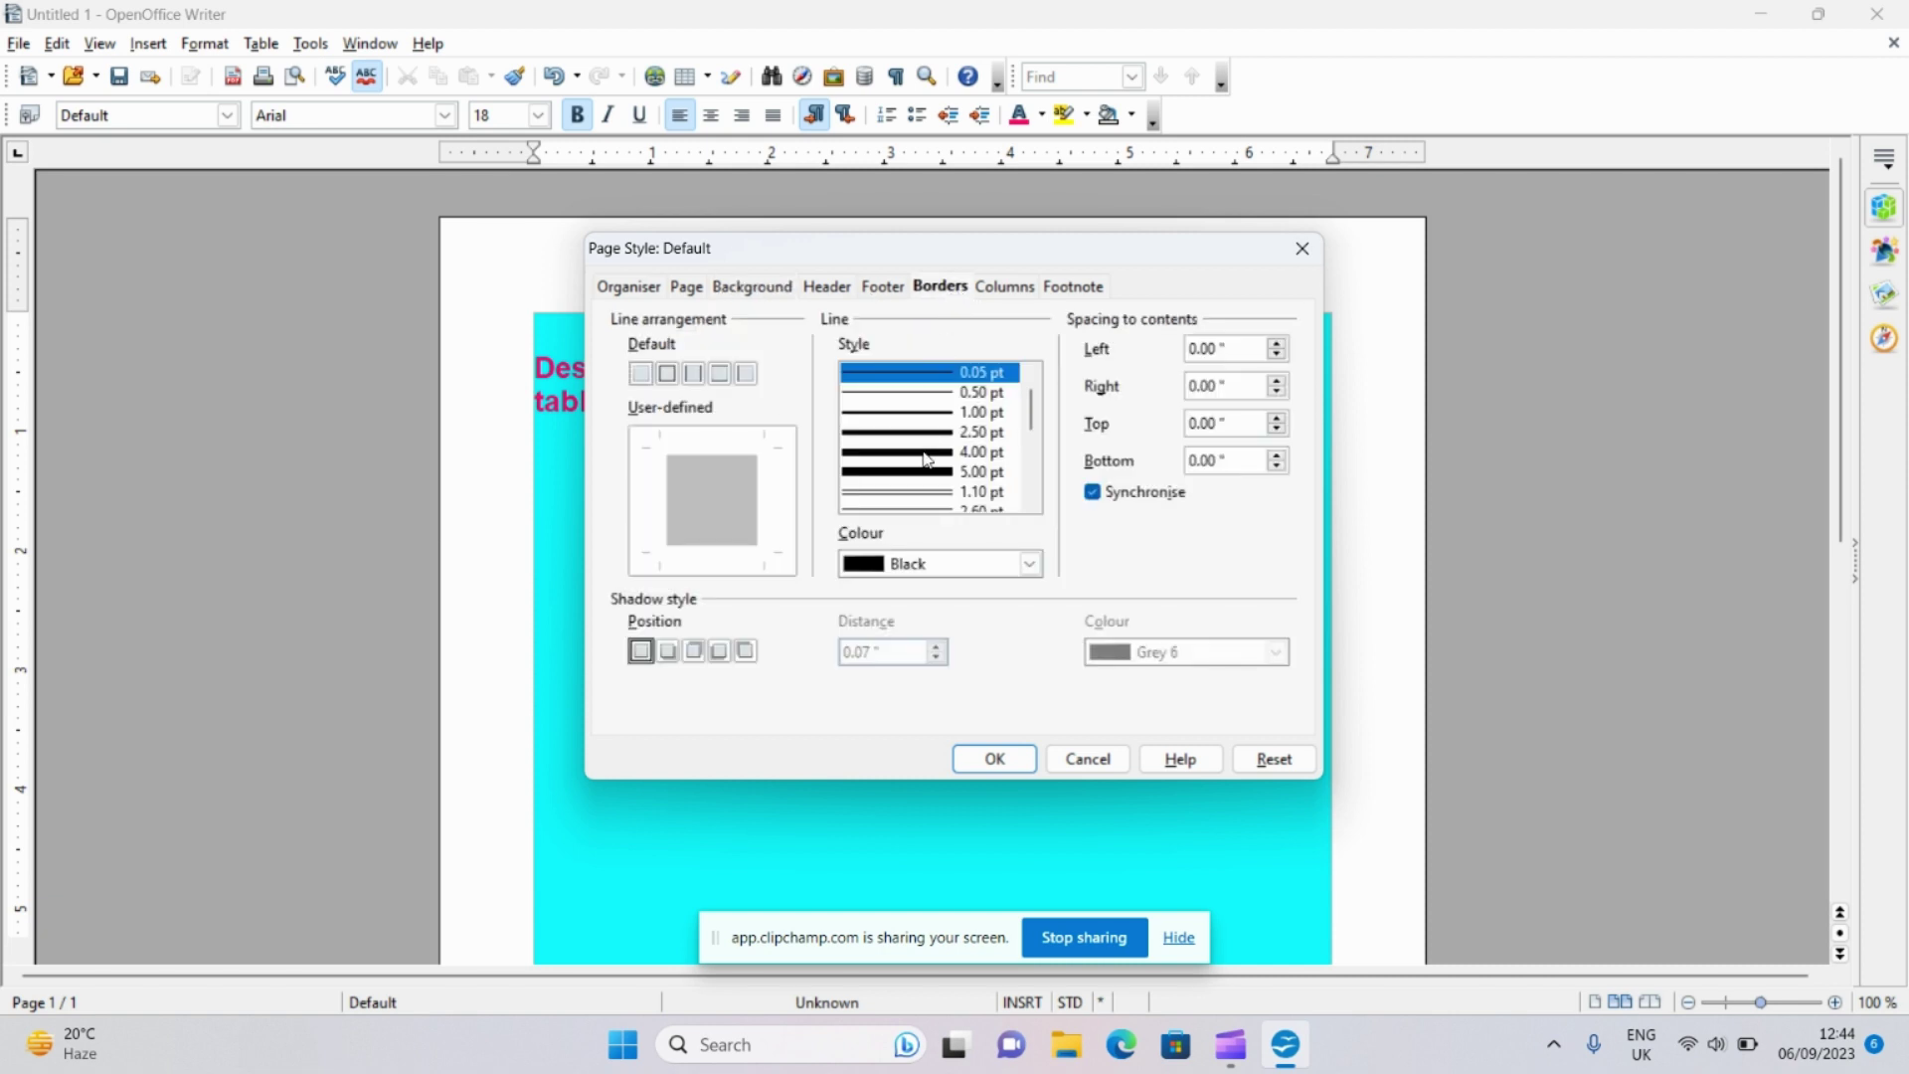
scroll(931, 463, "down", 1)
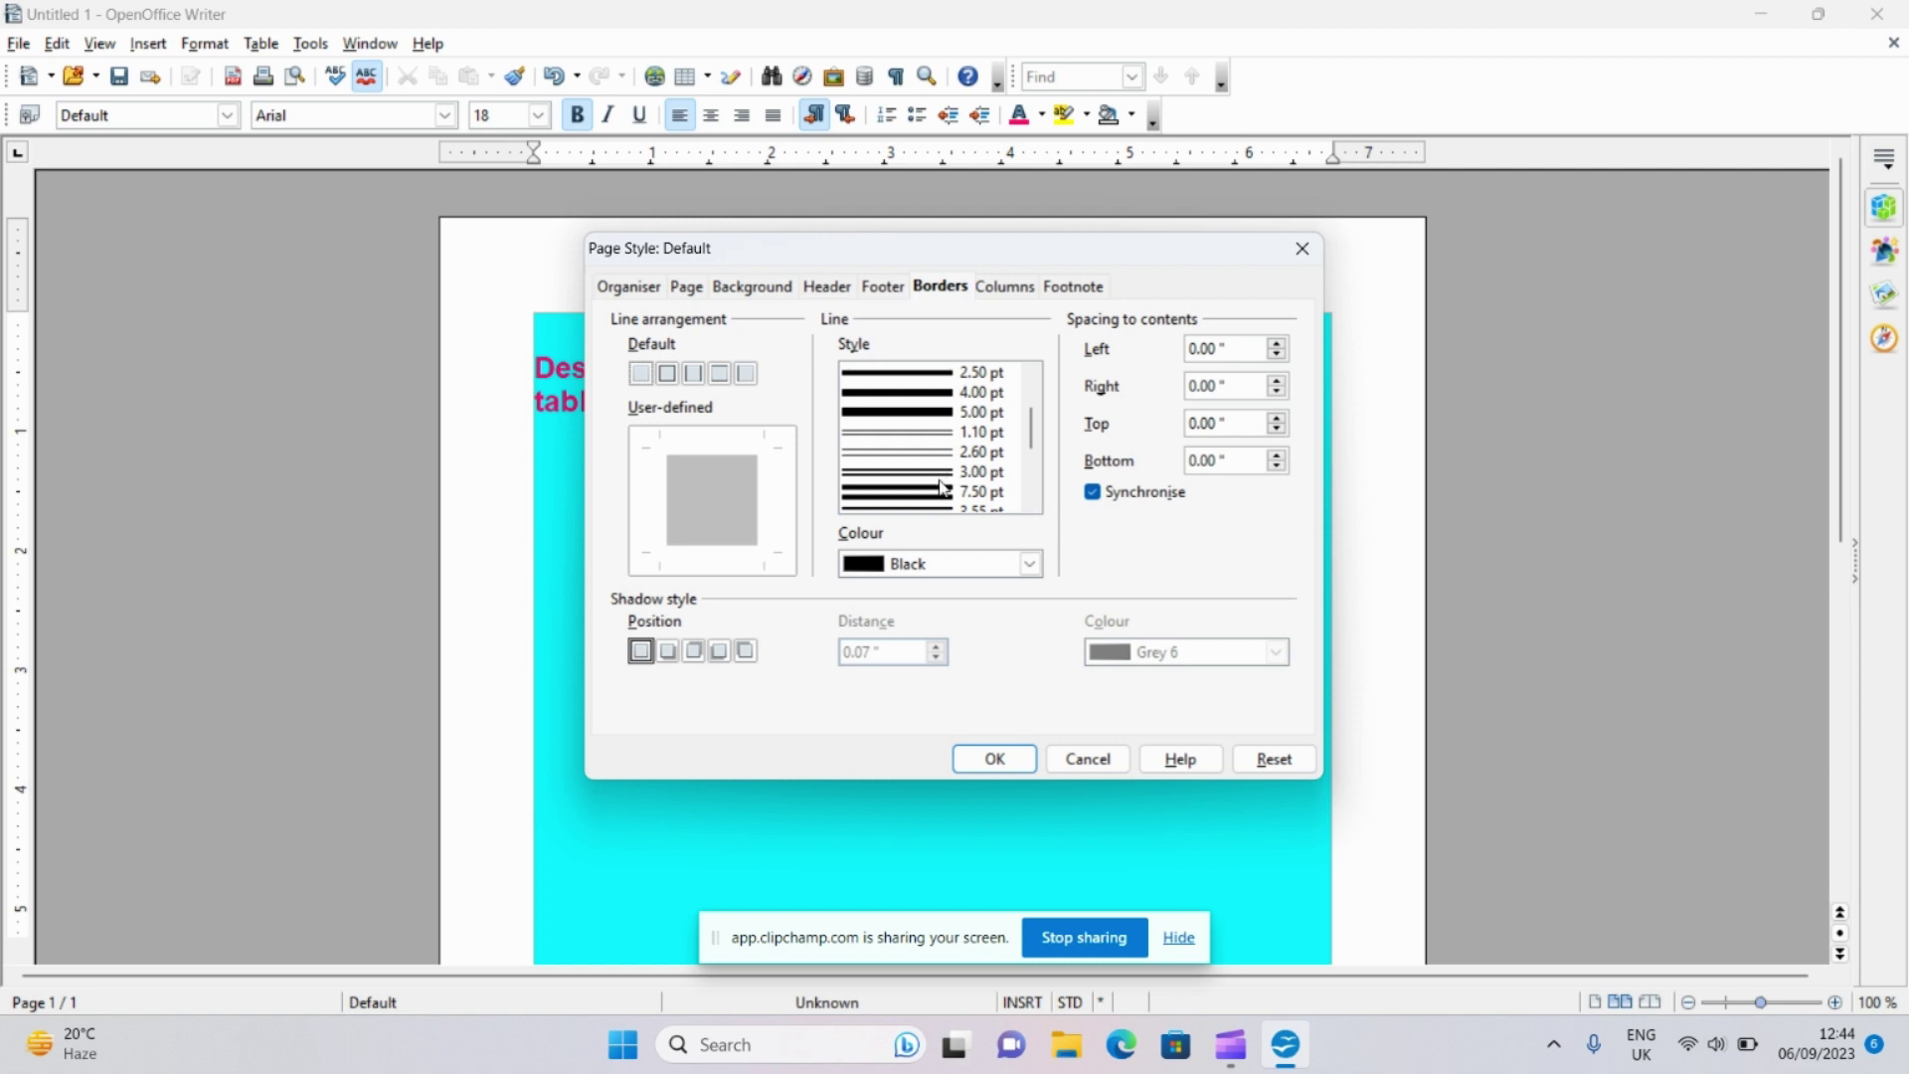
left_click(941, 482)
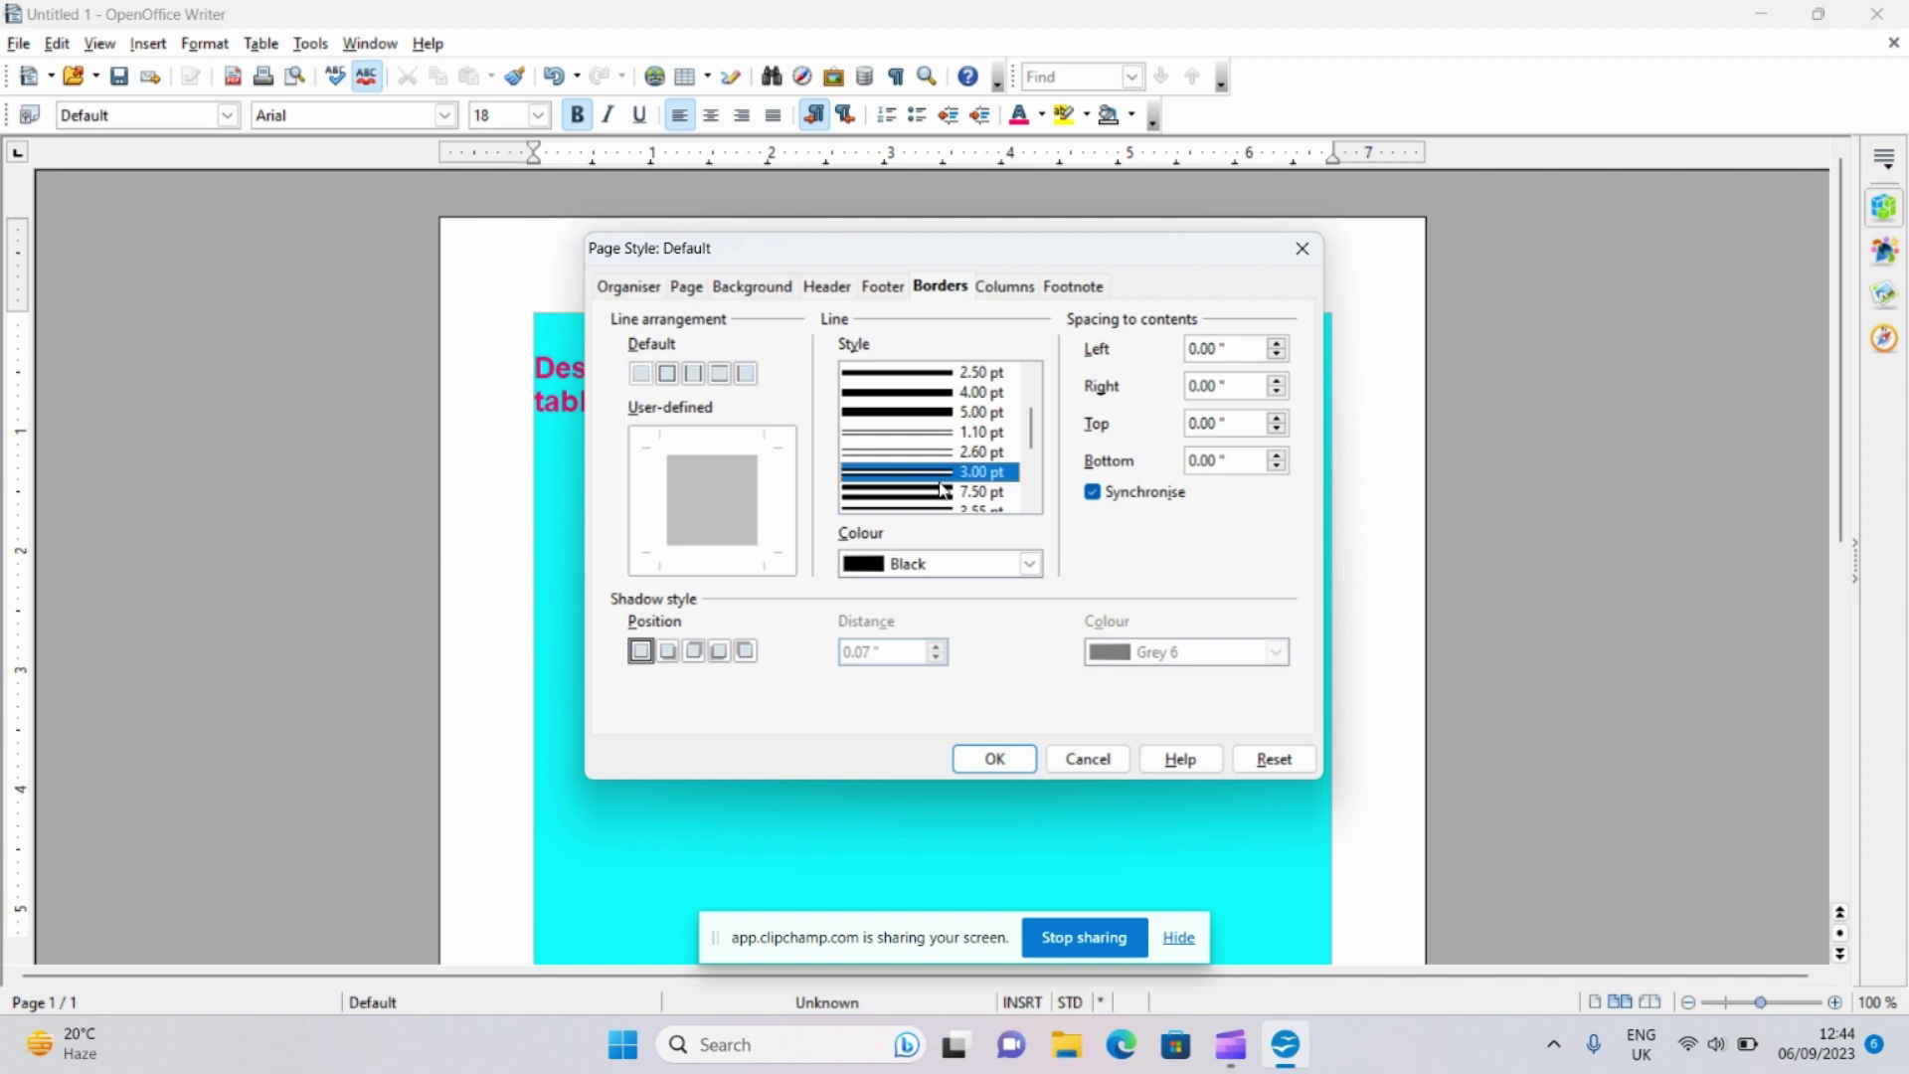
left_click(1030, 564)
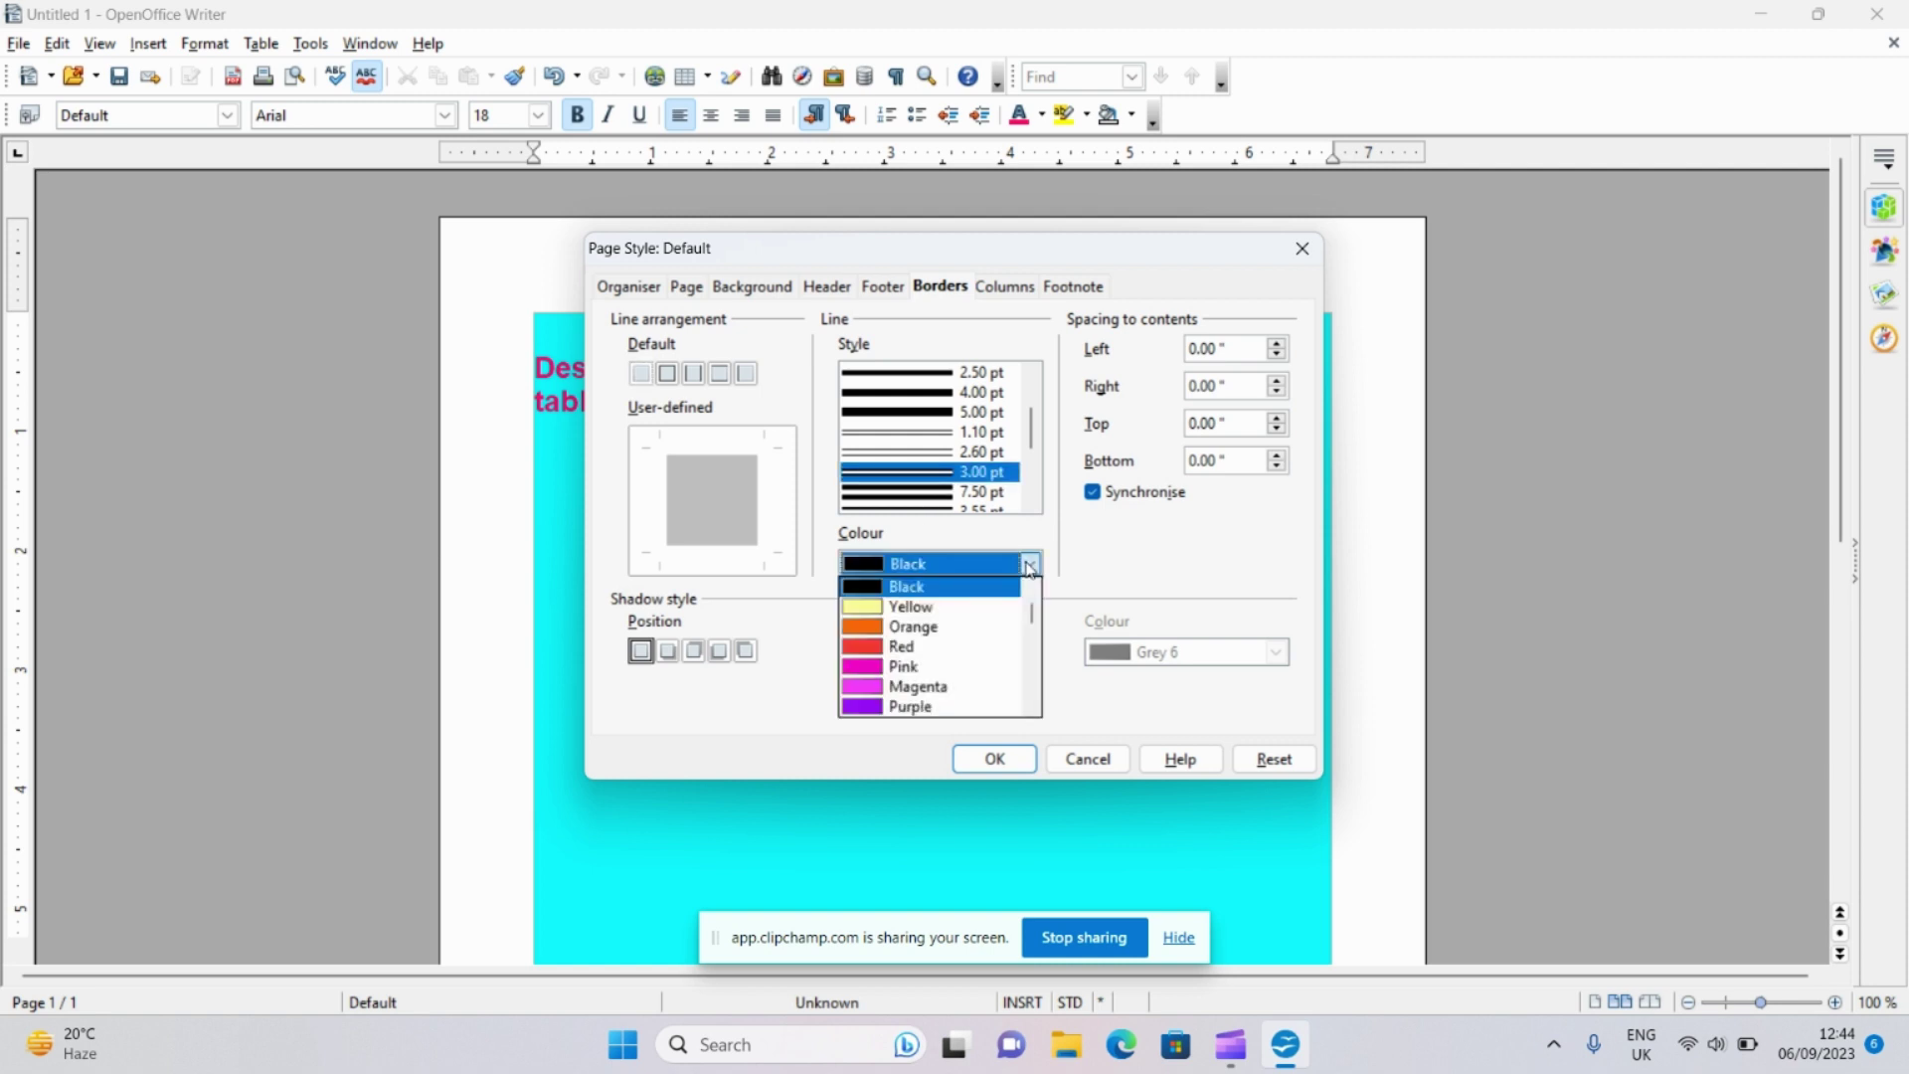
left_click(880, 705)
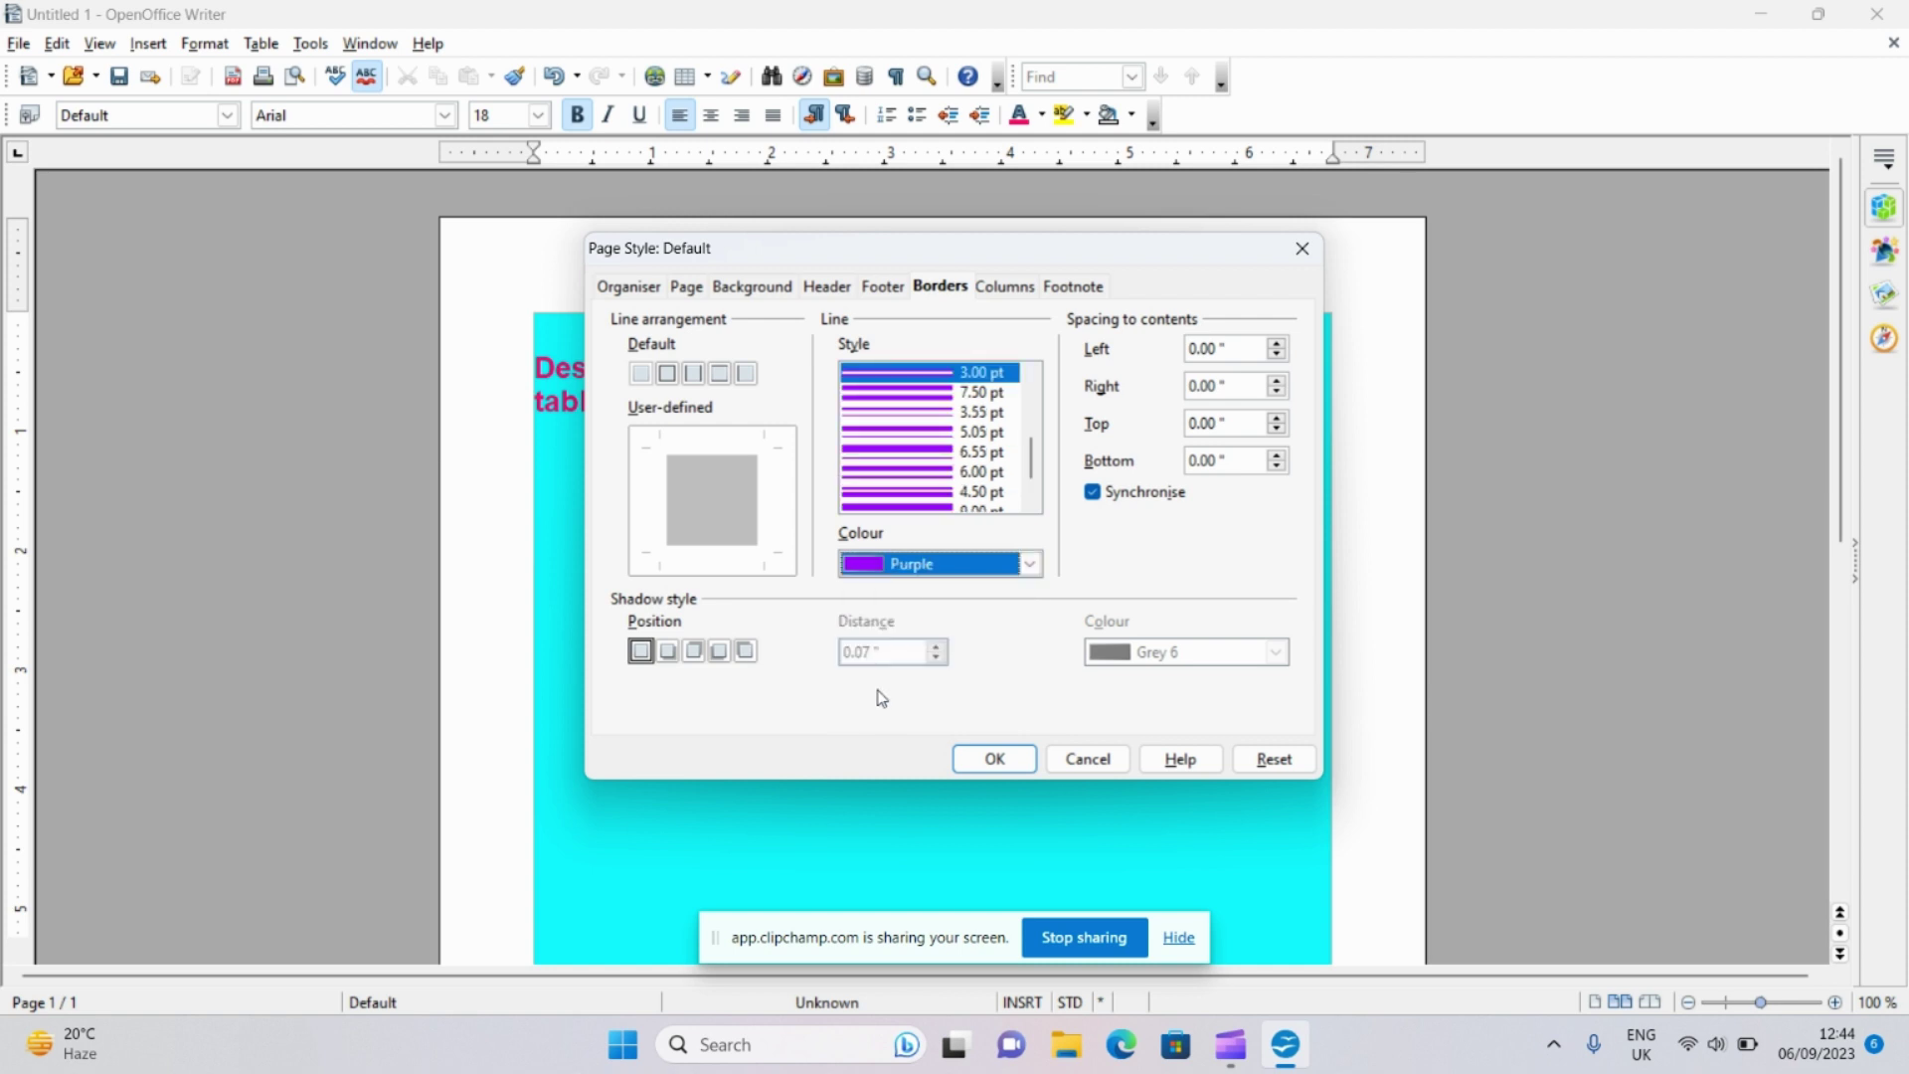
left_click(667, 375)
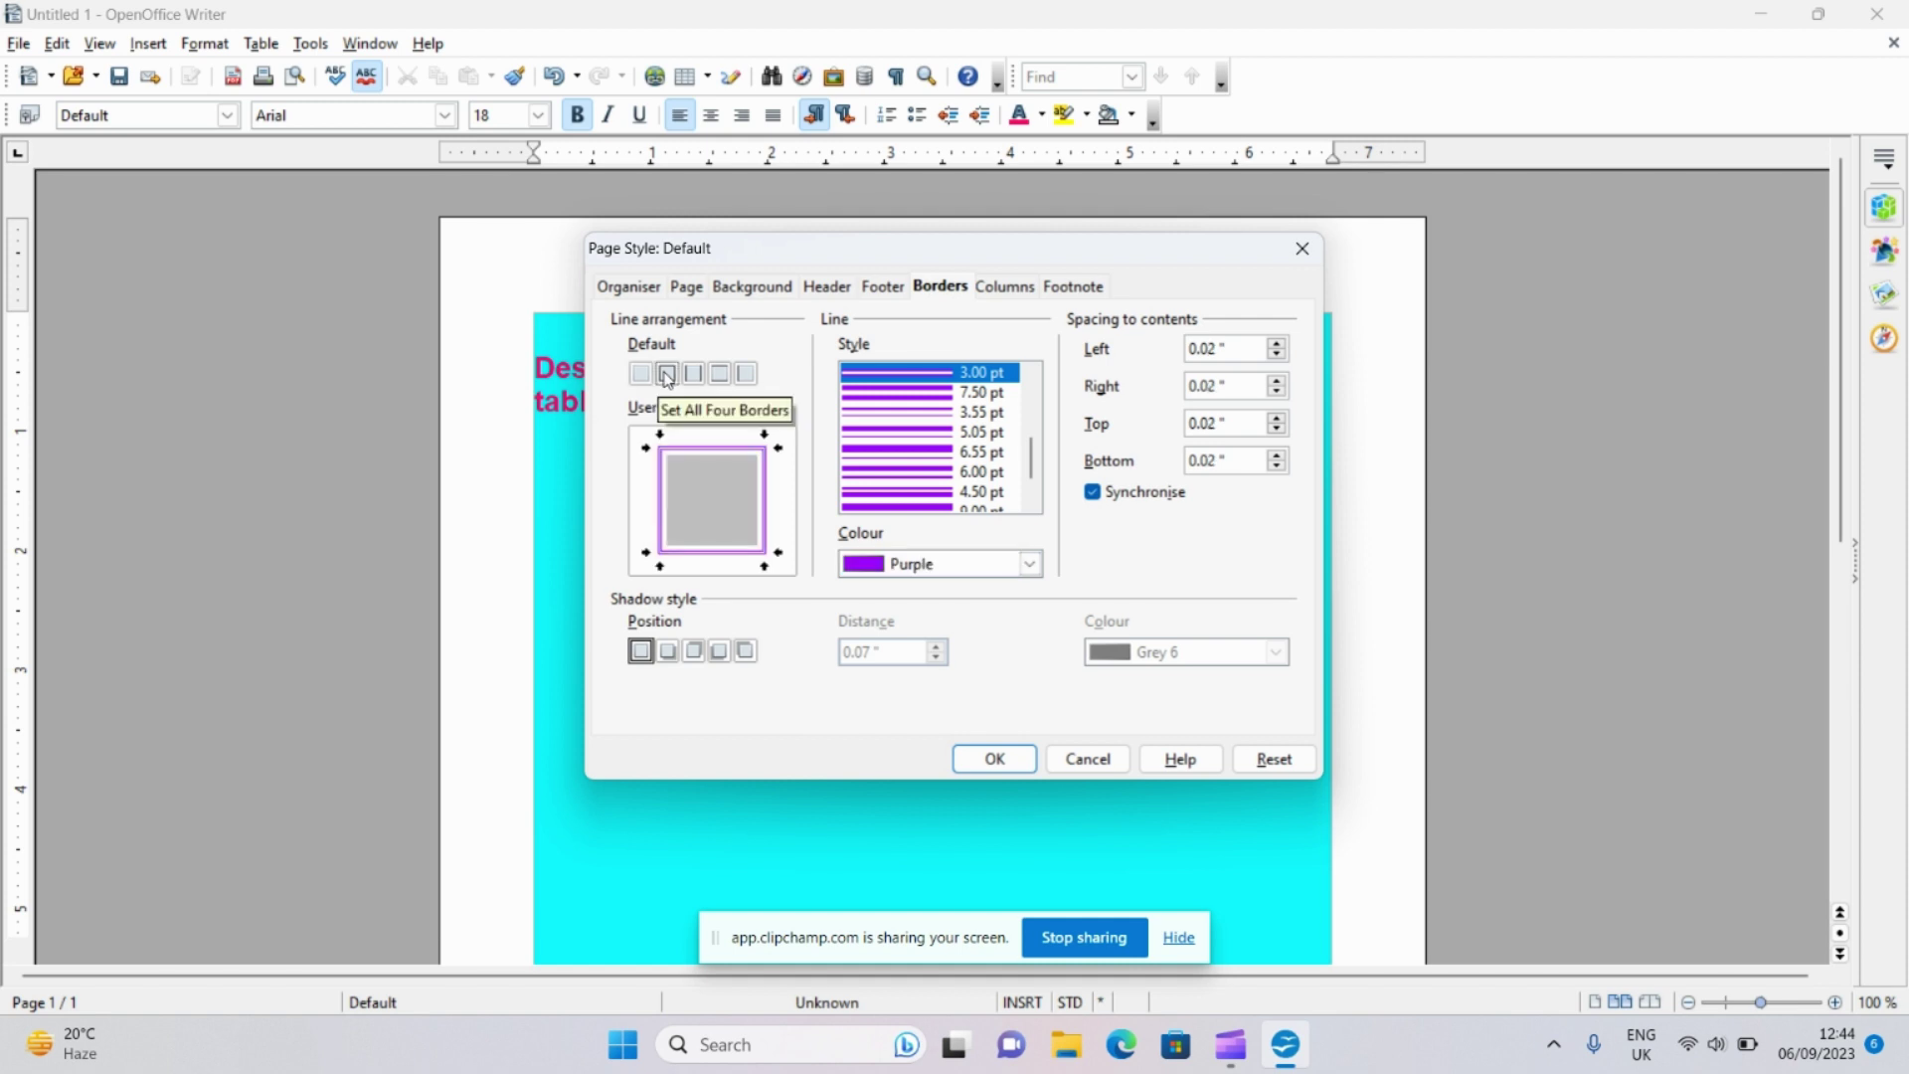
left_click(995, 760)
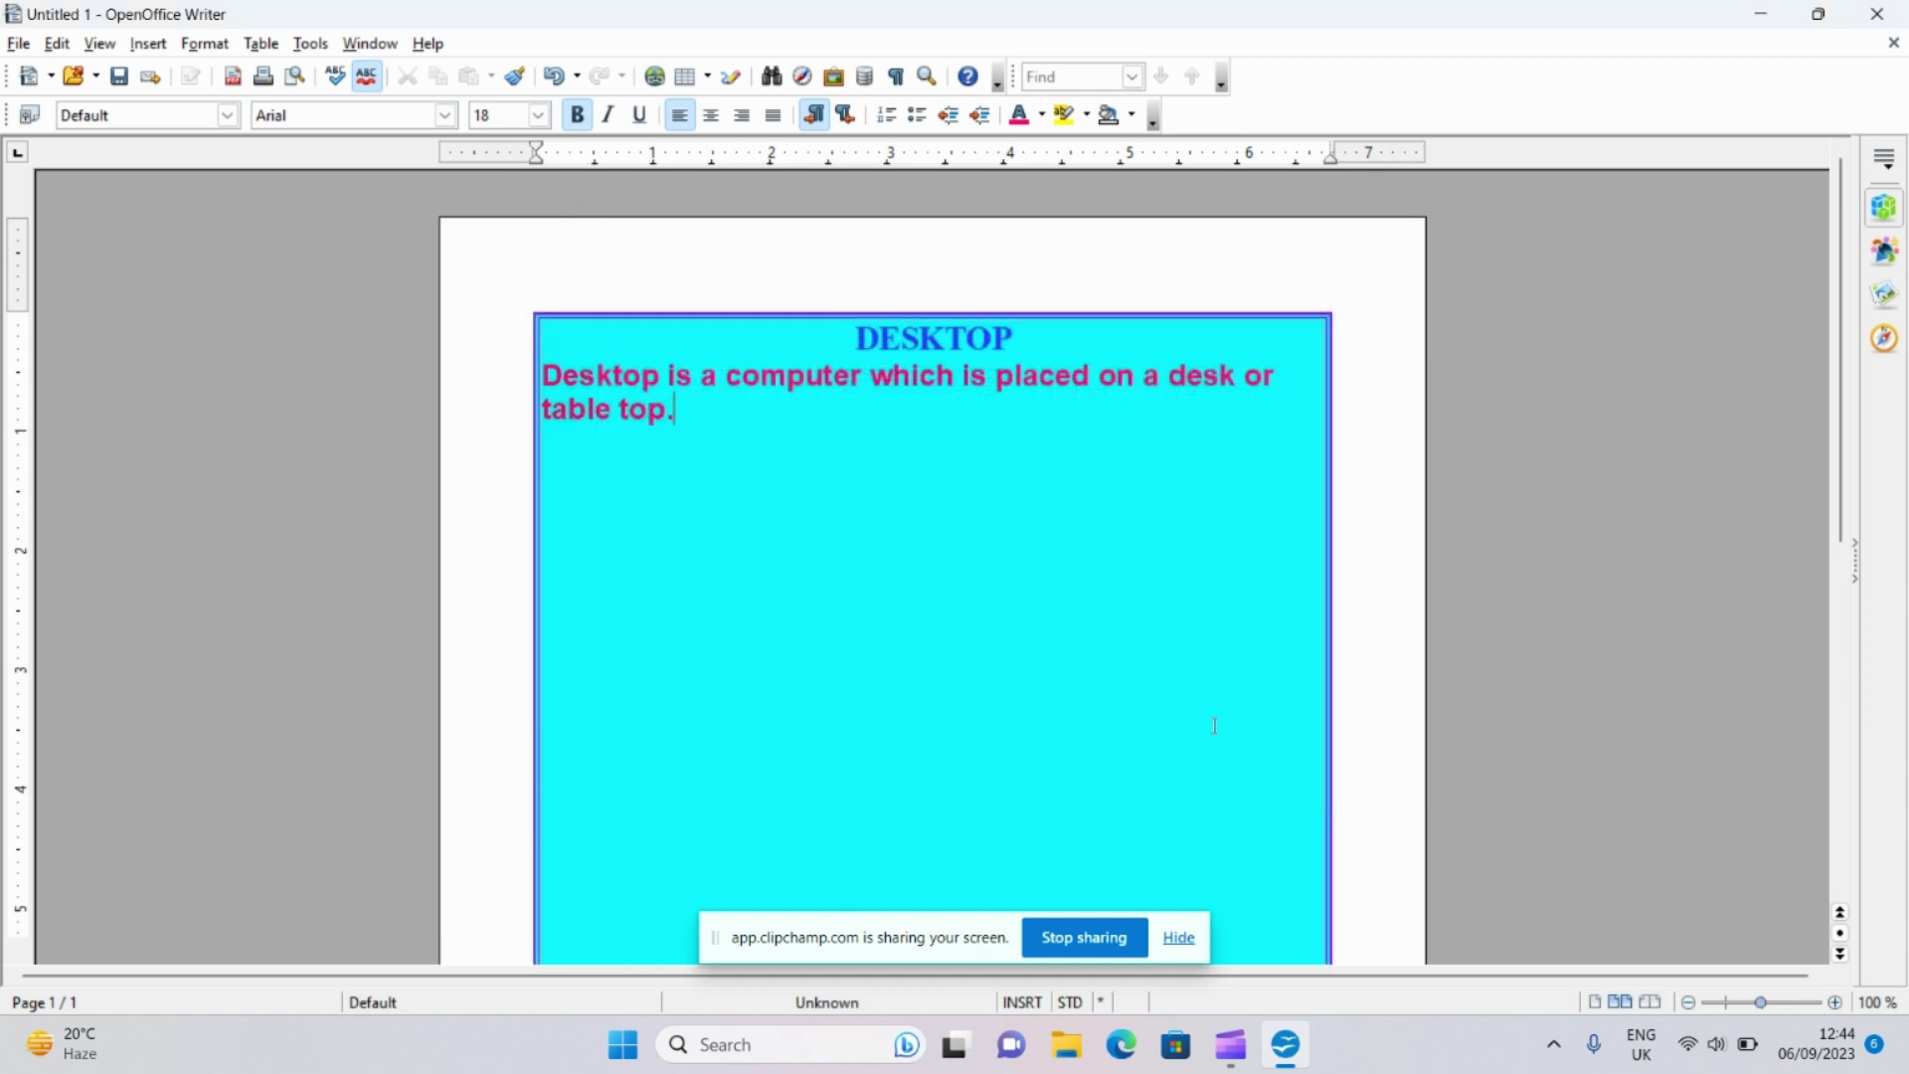